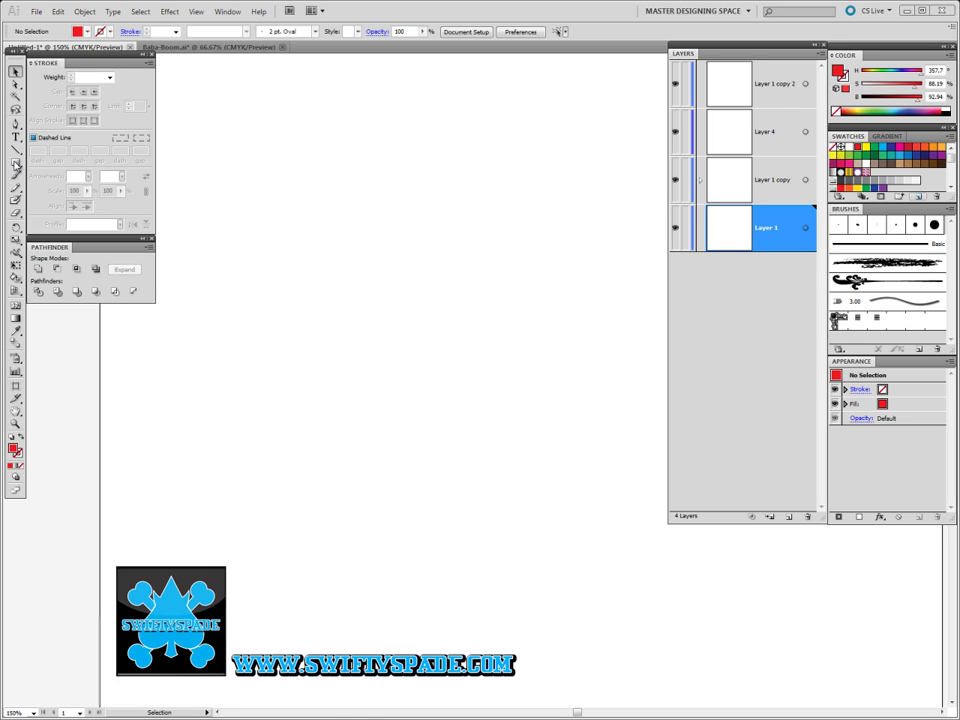
# Draw an unfilled rectangle about 6.2 by 6.1 in with a 4 pt red stroke in the upper part of the page
pyautogui.click(15, 162)
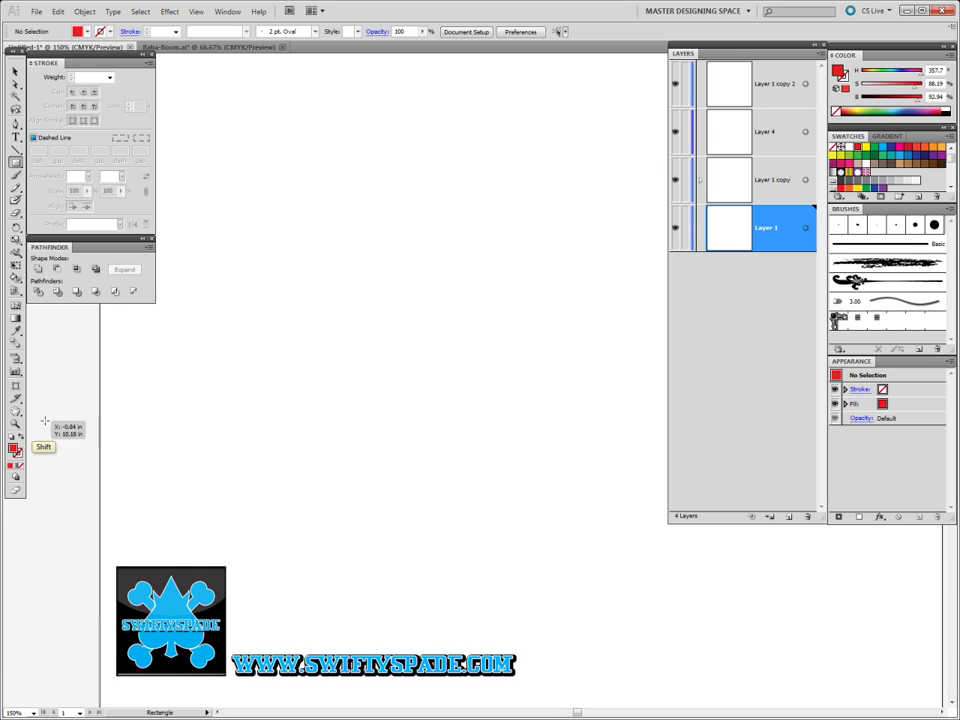
pyautogui.click(21, 443)
pyautogui.click(86, 77)
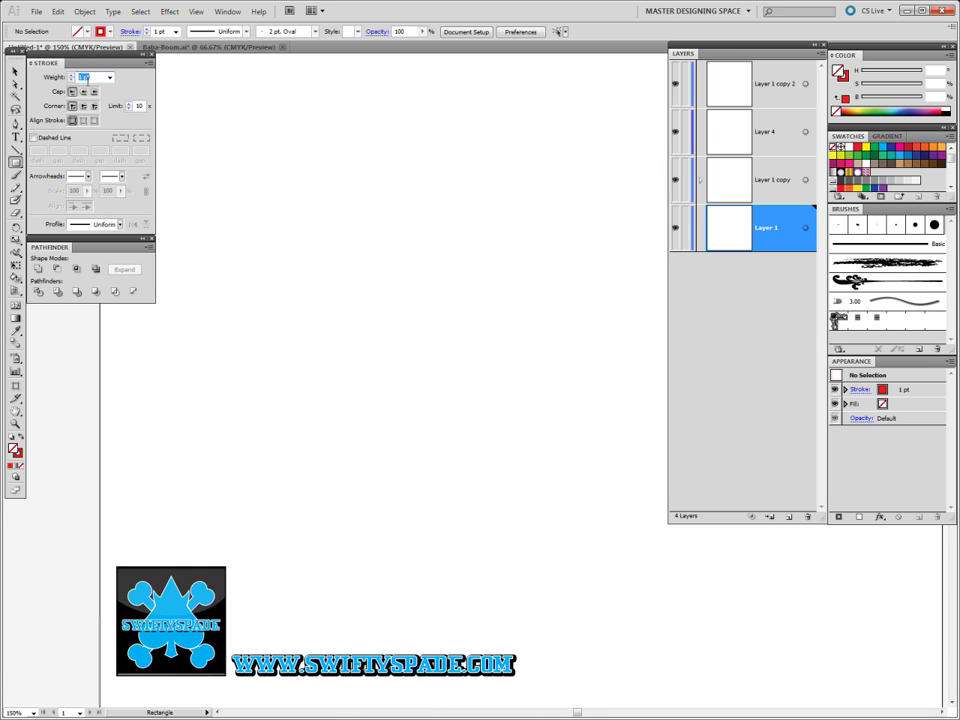
pyautogui.moveTo(208, 120)
pyautogui.mouseDown()
pyautogui.moveTo(261, 184)
pyautogui.moveTo(609, 514)
pyautogui.mouseUp()
pyautogui.keyDown('ctrl'); pyautogui.click(153, 376); pyautogui.keyUp('ctrl')
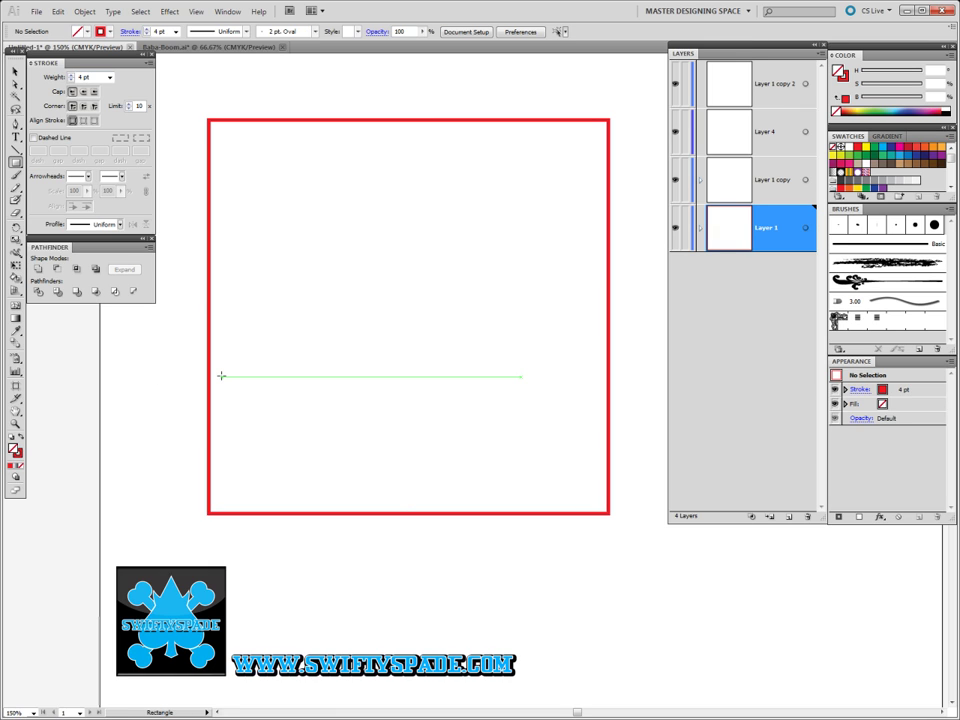
# Draw an open wavy Pen path about 7.9 by 6.5 in, crossing the rectangle's left, right and bottom edges
pyautogui.click(15, 124)
pyautogui.click(123, 409)
pyautogui.moveTo(298, 290); pyautogui.dragTo(339, 251)
pyautogui.moveTo(370, 375); pyautogui.dragTo(485, 422)
pyautogui.moveTo(502, 258); pyautogui.dragTo(558, 183)
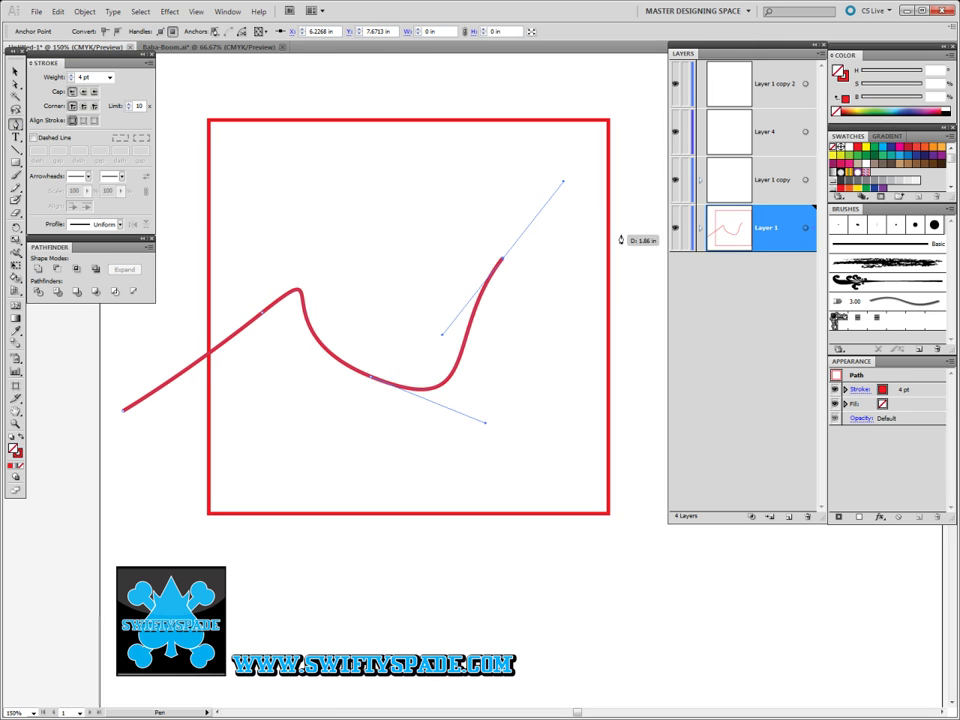
pyautogui.moveTo(632, 240); pyautogui.dragTo(655, 288)
pyautogui.moveTo(546, 438); pyautogui.dragTo(551, 561)
pyautogui.moveTo(543, 608); pyautogui.dragTo(438, 568)
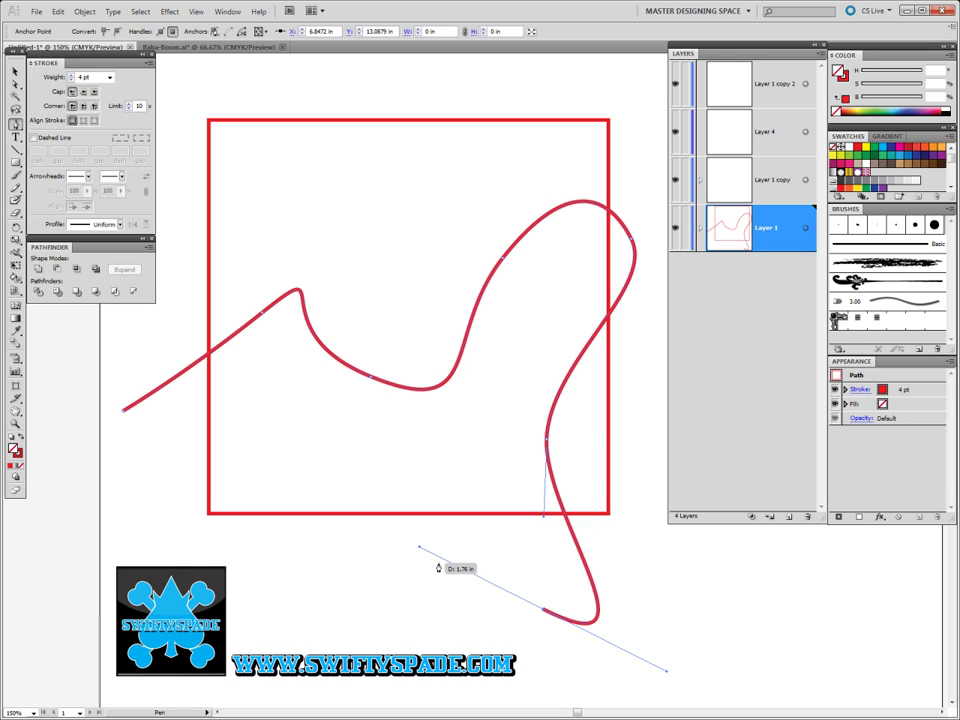
pyautogui.moveTo(438, 568); pyautogui.dragTo(439, 565)
pyautogui.keyDown('ctrl'); pyautogui.click(318, 556); pyautogui.keyUp('ctrl')
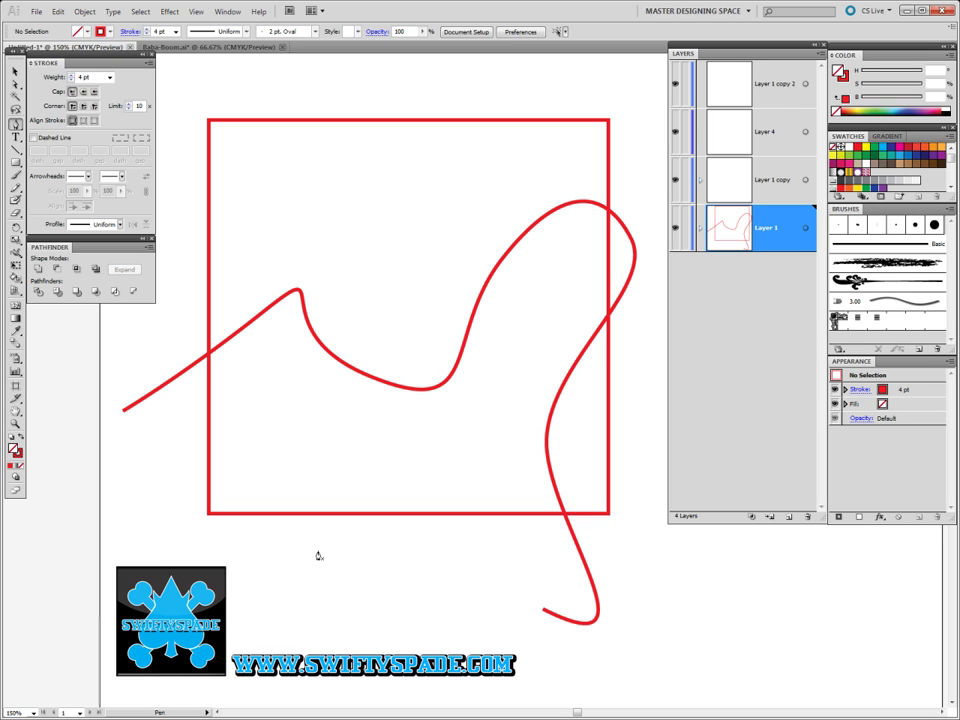
# Outline the stroke of the wavy curve to turn it into a filled shape, and deselect it
pyautogui.keyDown('ctrl'); pyautogui.click(363, 372); pyautogui.keyUp('ctrl')
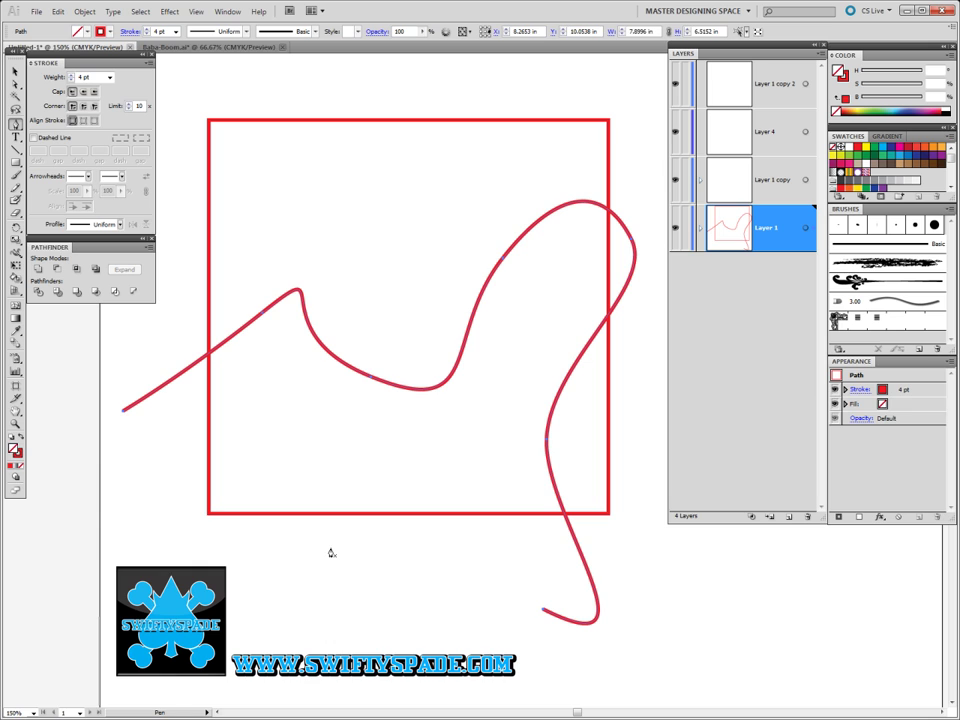
pyautogui.hotkey('shift', 'x')
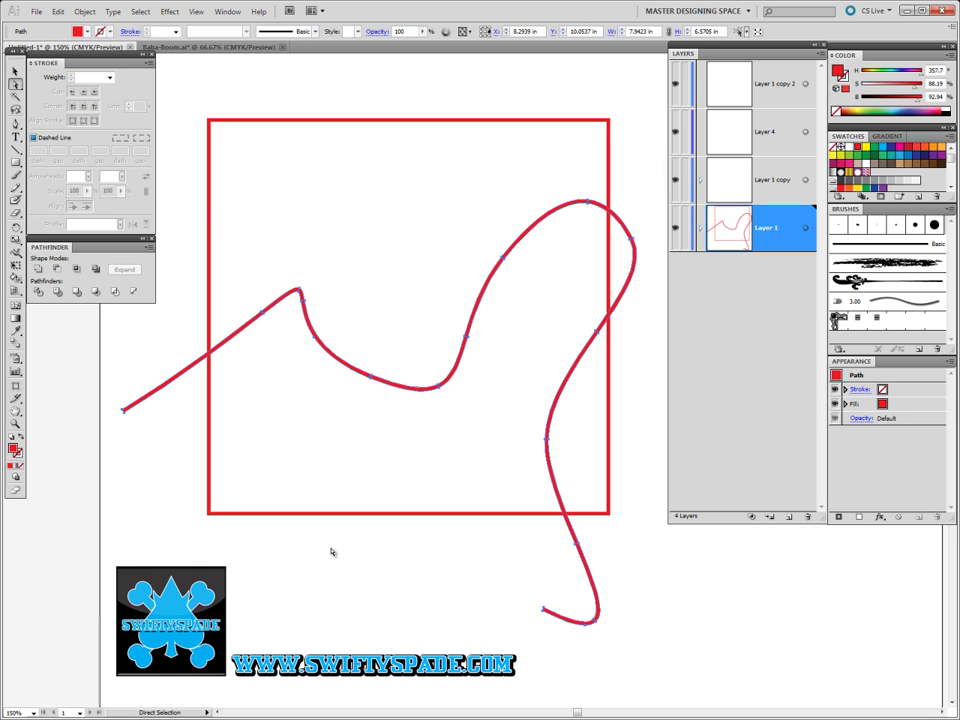
pyautogui.keyDown('ctrl'); pyautogui.click(195, 422); pyautogui.keyUp('ctrl')
# Taper the left end of the outlined curve to a sharp point
pyautogui.press('space')
pyautogui.moveTo(182, 450); pyautogui.dragTo(356, 446)
pyautogui.hotkey('ctrl', '=')
pyautogui.hotkey('ctrl', '=')
pyautogui.hotkey('ctrl', '=')
pyautogui.moveTo(252, 439)
pyautogui.mouseDown()
pyautogui.moveTo(253, 450)
pyautogui.moveTo(252, 441)
pyautogui.mouseUp()
pyautogui.moveTo(504, 478); pyautogui.dragTo(287, 611)
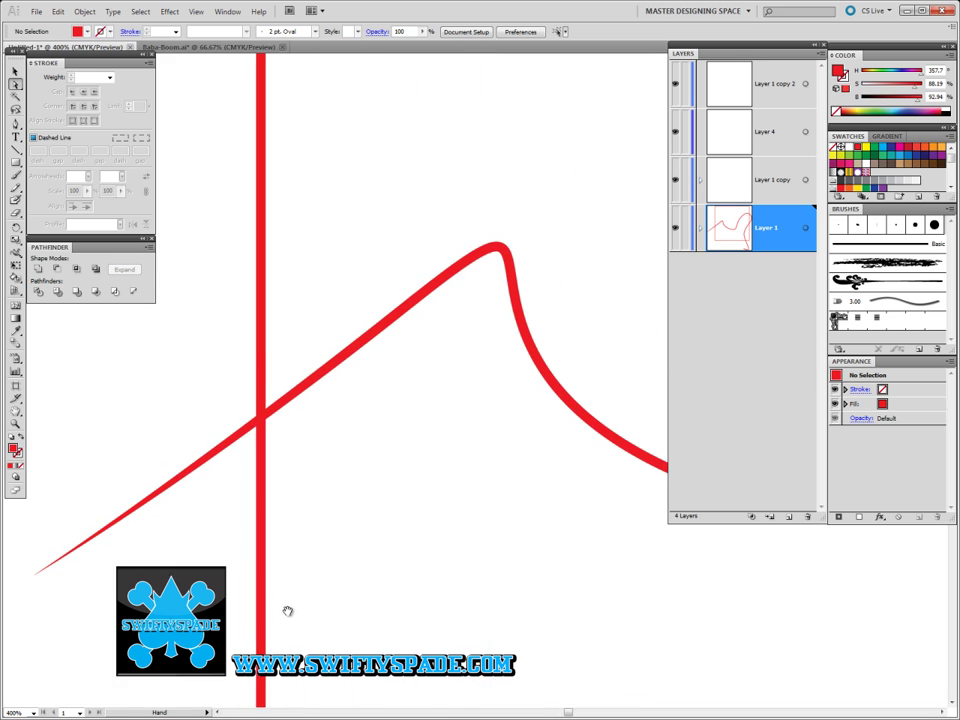
# Apply Outline Stroke to the already outlined, tapered curve
pyautogui.press('v')
pyautogui.click(570, 404)
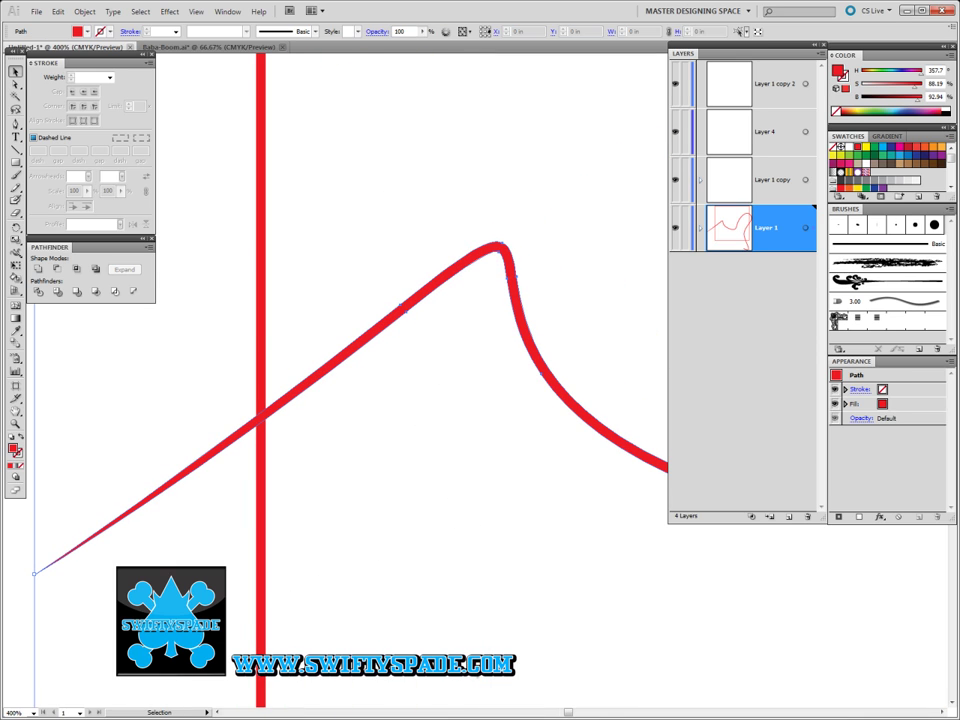
pyautogui.click(82, 11)
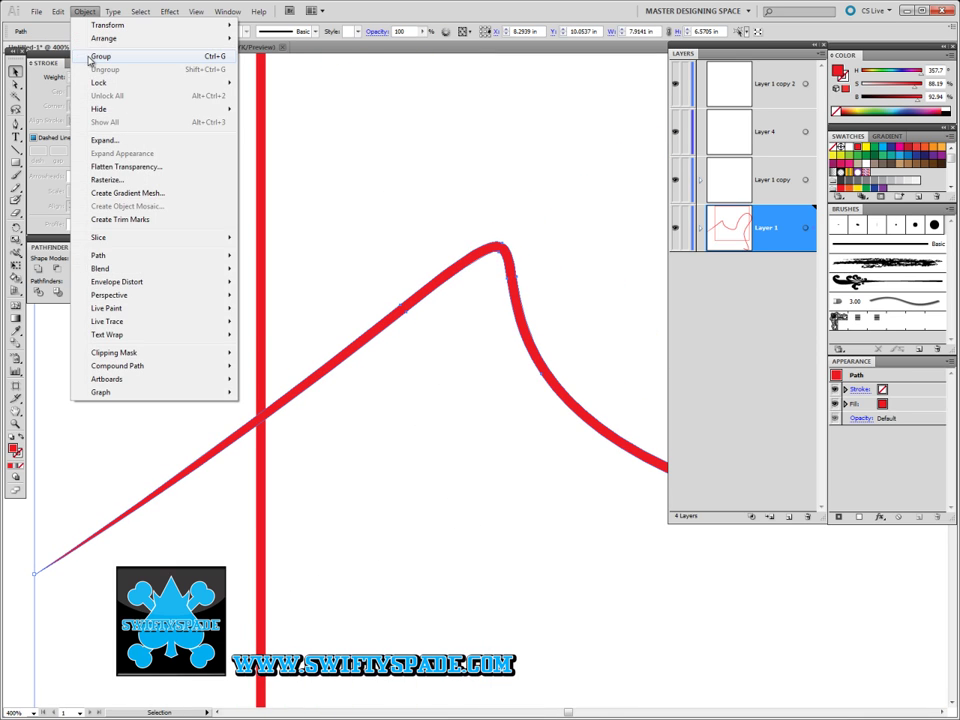
pyautogui.moveTo(195, 262)
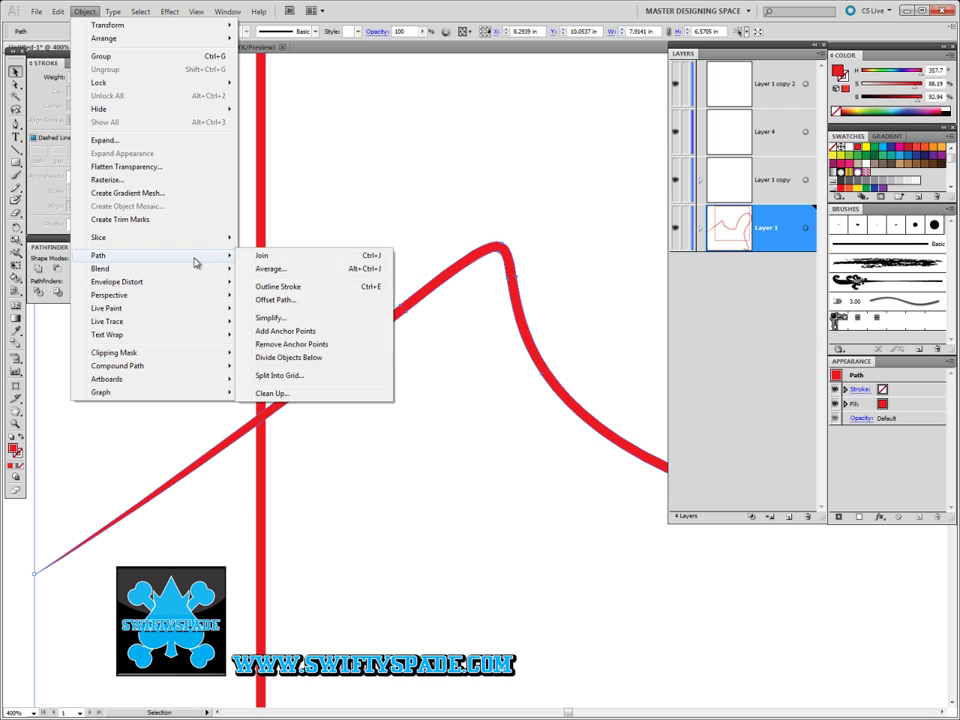
pyautogui.click(317, 285)
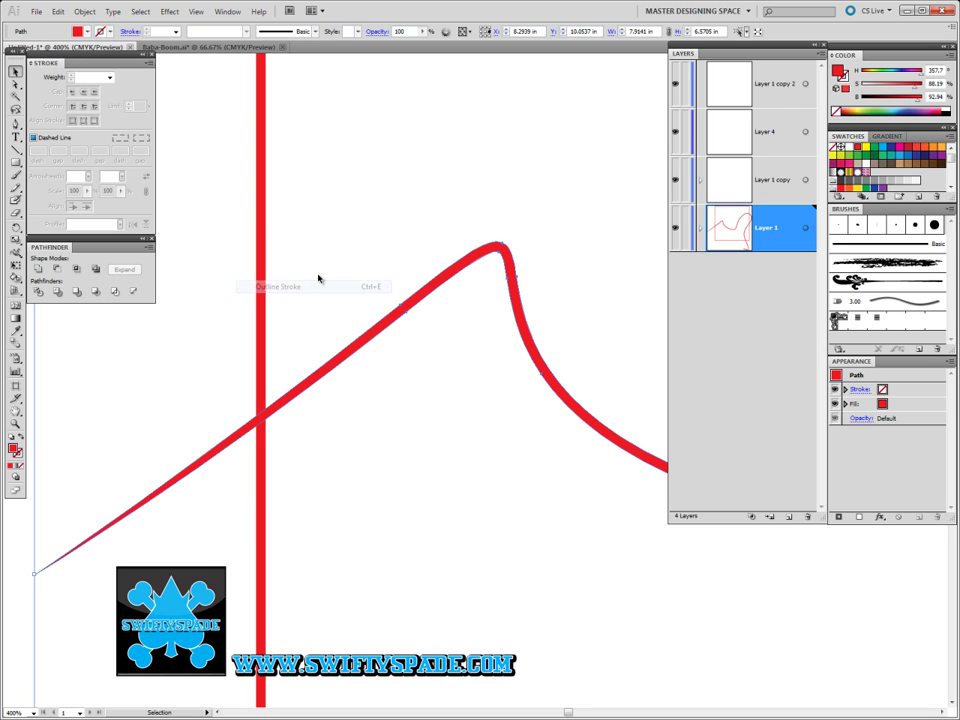
# Add a light blue 2 pt stroke around the red curve shape and deselect it
pyautogui.click(18, 453)
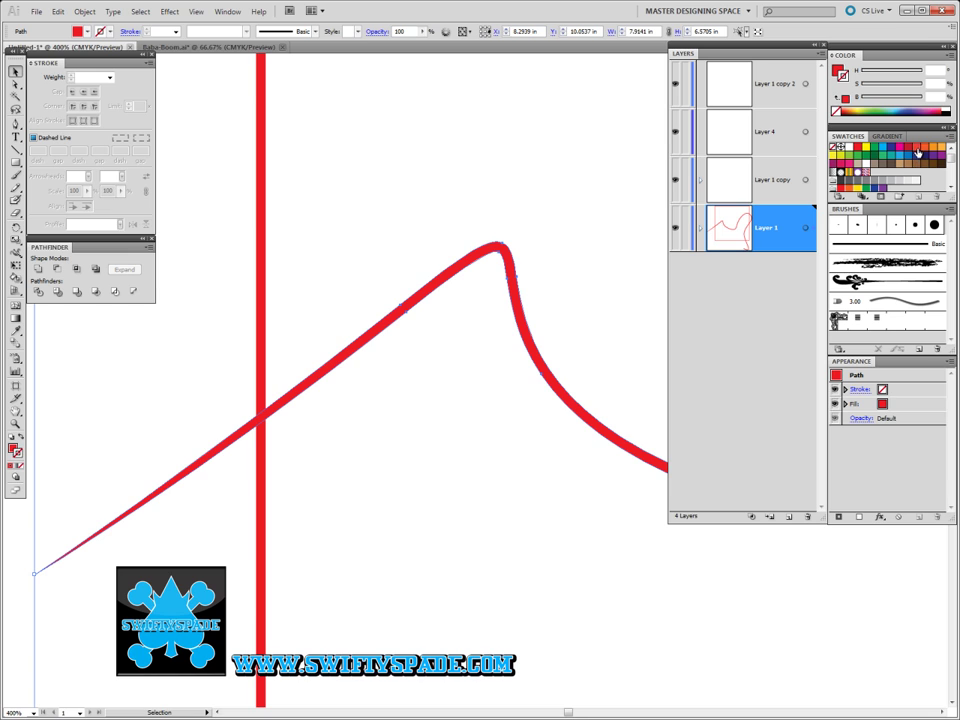
pyautogui.click(916, 148)
pyautogui.click(111, 79)
pyautogui.click(84, 160)
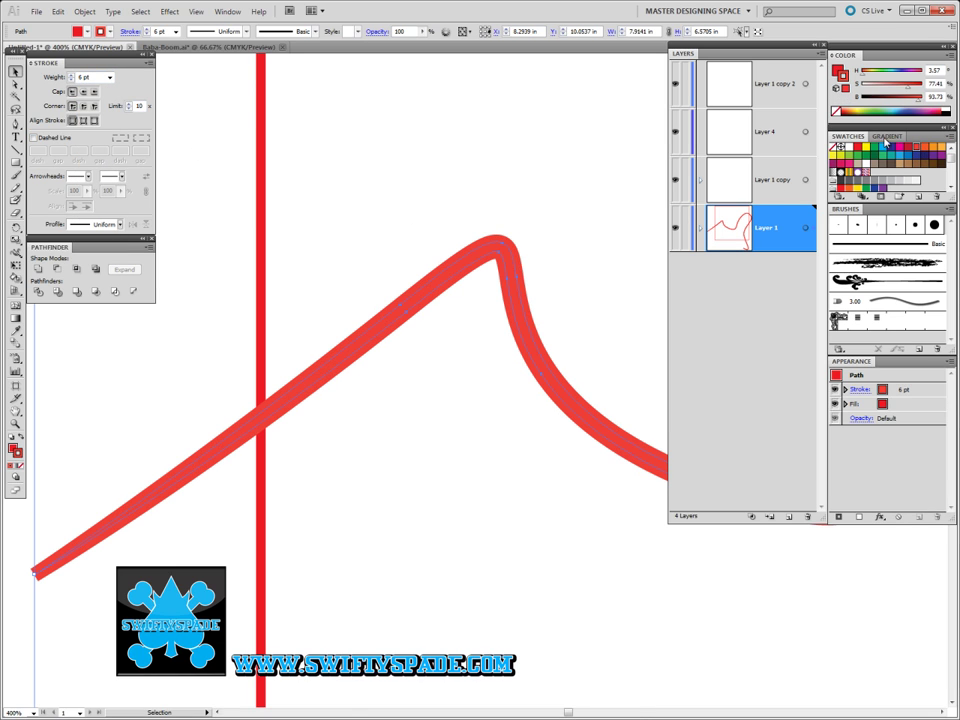
pyautogui.click(882, 147)
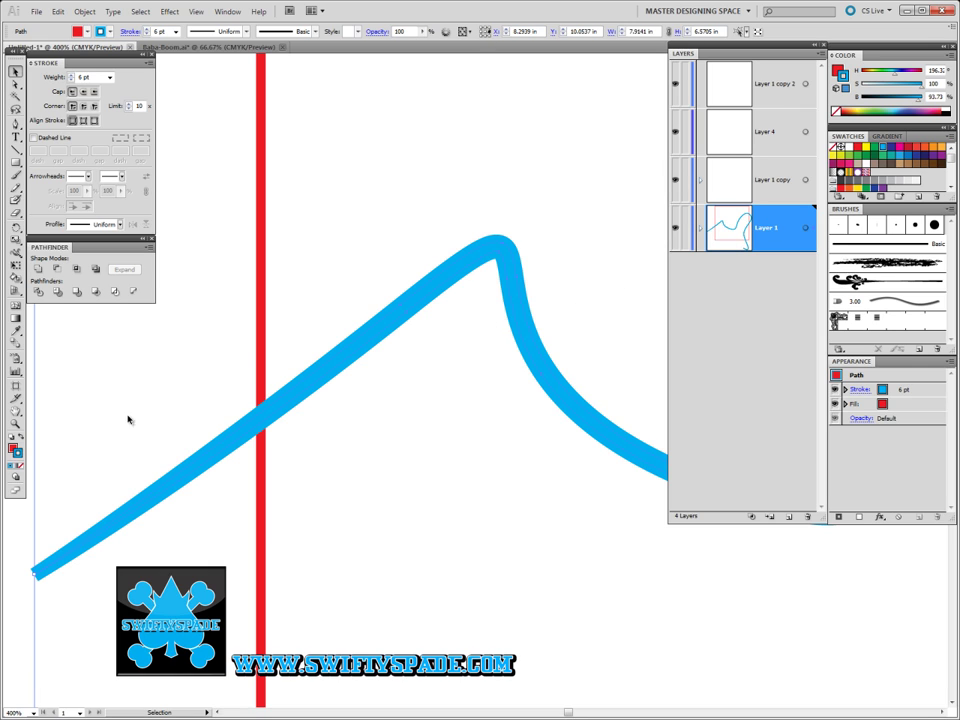
pyautogui.click(110, 77)
pyautogui.click(80, 98)
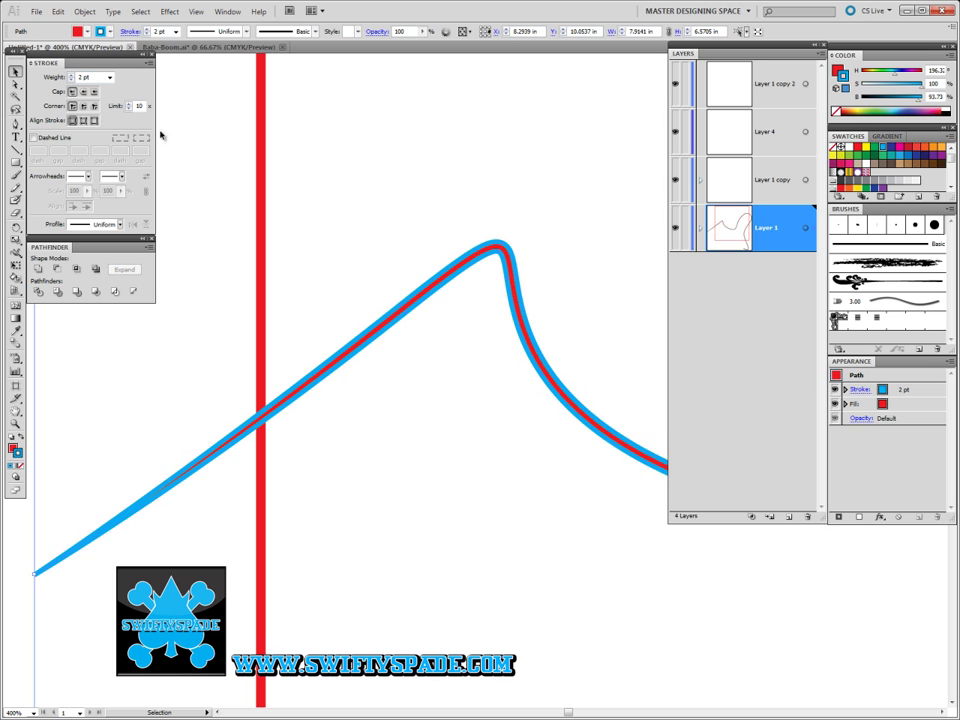
pyautogui.click(466, 166)
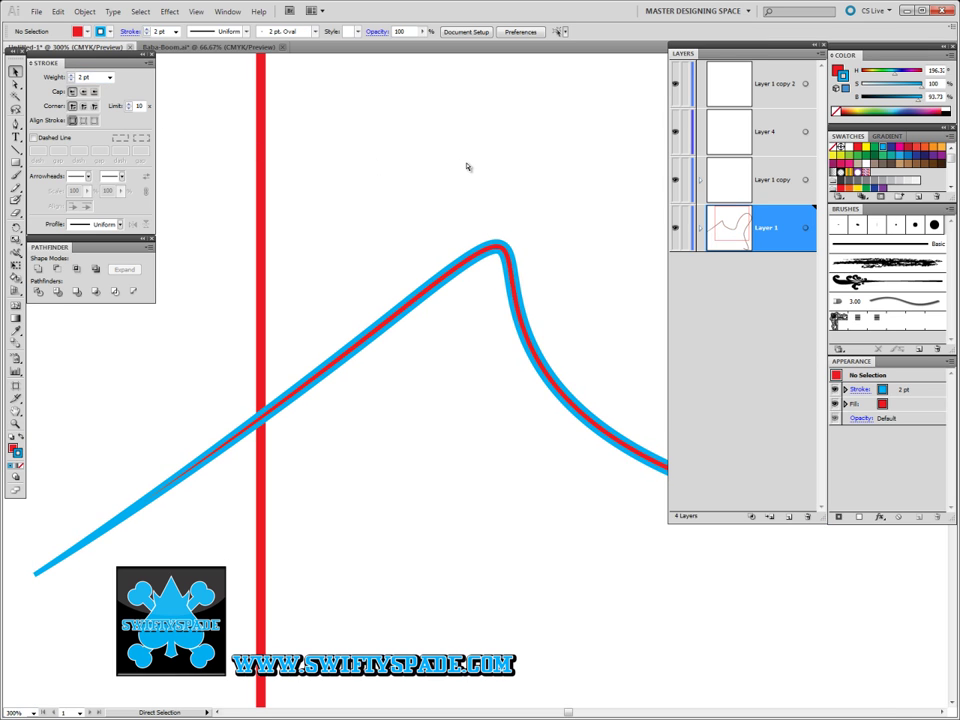
# Examine the blue outline along the curve, both on the whole page and close up at its upper bend
pyautogui.hotkey('ctrl', '-')
pyautogui.hotkey('ctrl', '-')
pyautogui.hotkey('ctrl', '-')
pyautogui.hotkey('ctrl', '-')
pyautogui.hotkey('ctrl', '-')
pyautogui.press('space')
pyautogui.moveTo(590, 361); pyautogui.dragTo(442, 430)
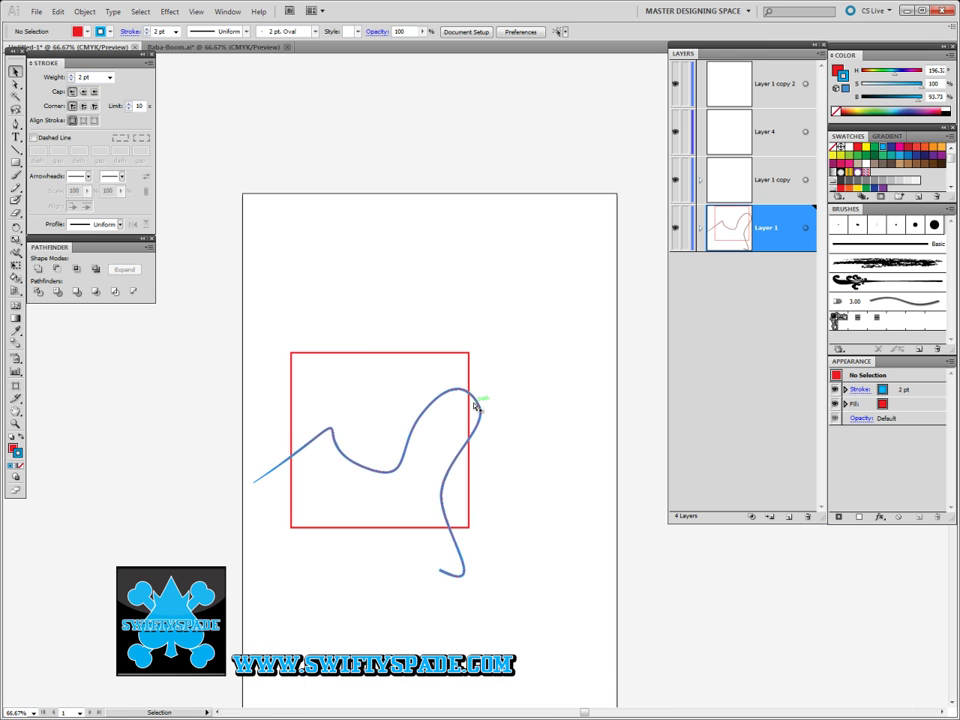
pyautogui.hotkey('ctrl', '+')
pyautogui.hotkey('ctrl', '+')
pyautogui.hotkey('ctrl', '+')
pyautogui.hotkey('ctrl', '+')
pyautogui.press('space')
pyautogui.moveTo(330, 544); pyautogui.dragTo(525, 324)
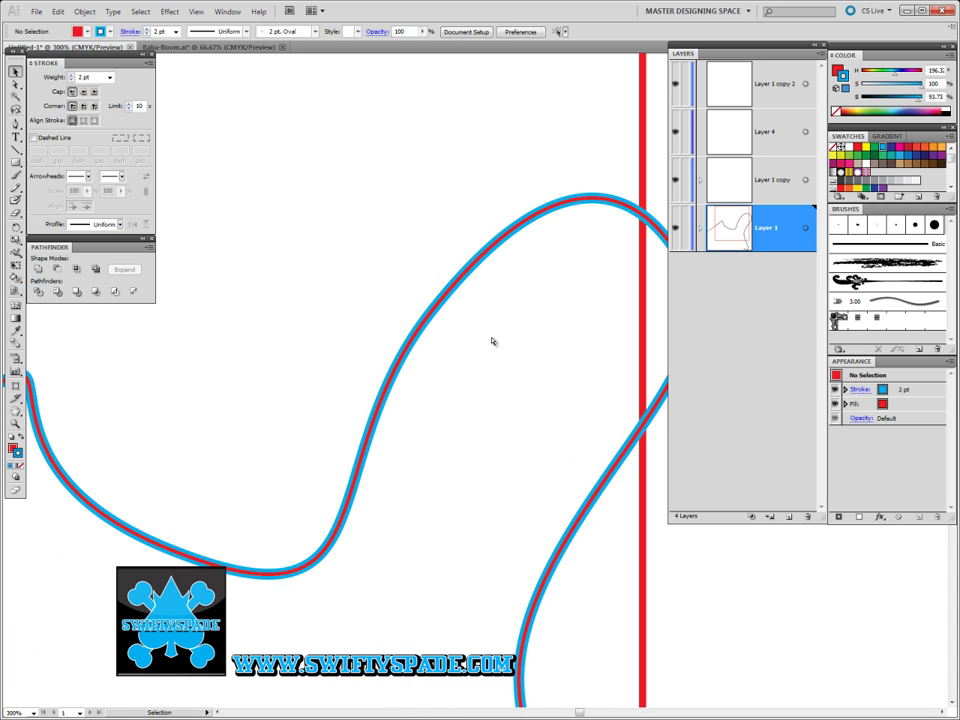
# Undo the curve's blue stroke colour and stroke weight changes
pyautogui.hotkey('ctrl', 'z')
pyautogui.hotkey('ctrl', 'z')
# Outline the rectangle's 4 pt stroke so it becomes a filled frame
pyautogui.press('space')
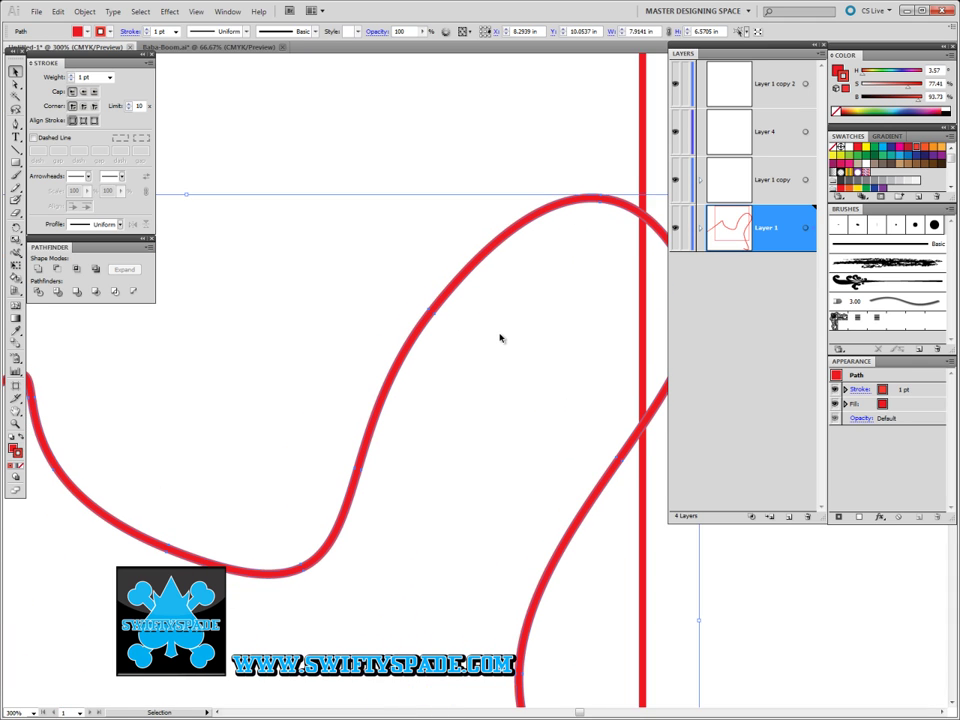
pyautogui.moveTo(190, 436); pyautogui.dragTo(601, 487)
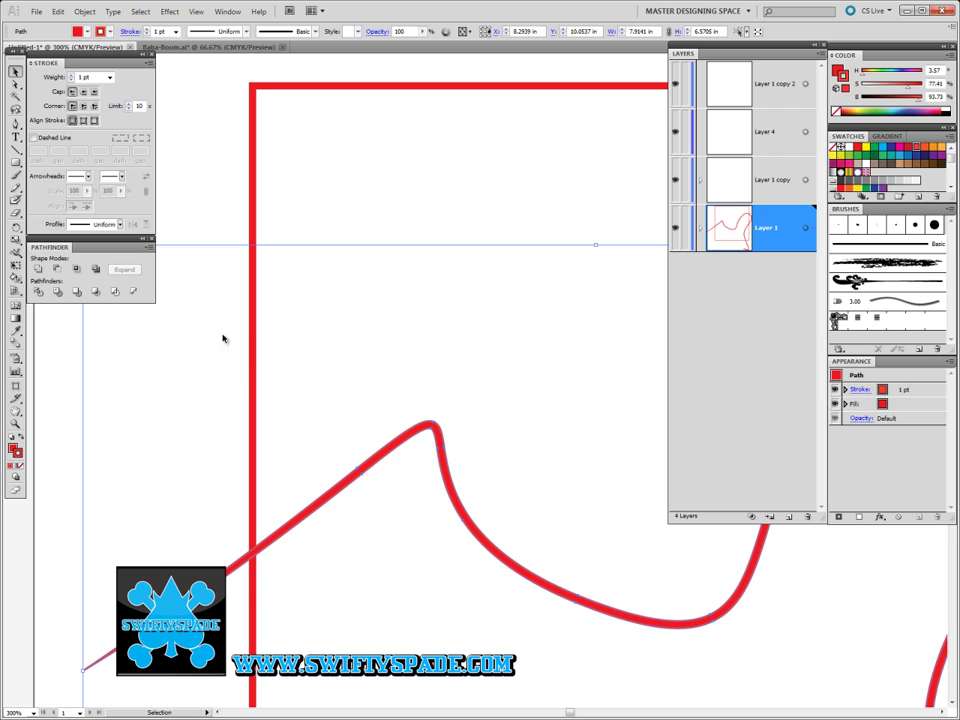
pyautogui.hotkey('ctrl', 'z')
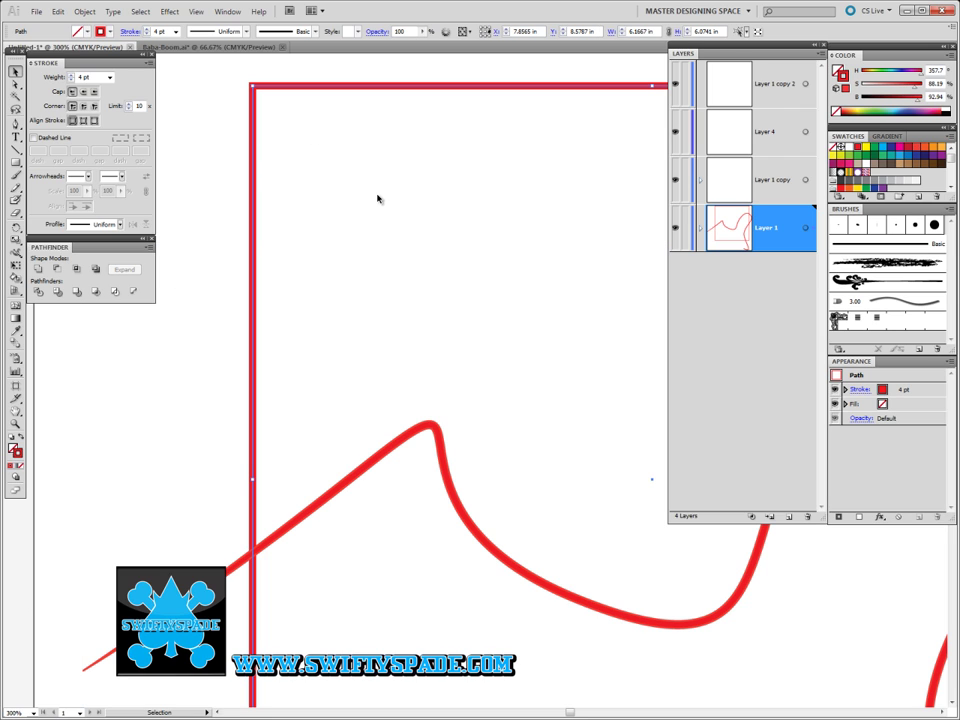
pyautogui.hotkey('ctrl', 'z')
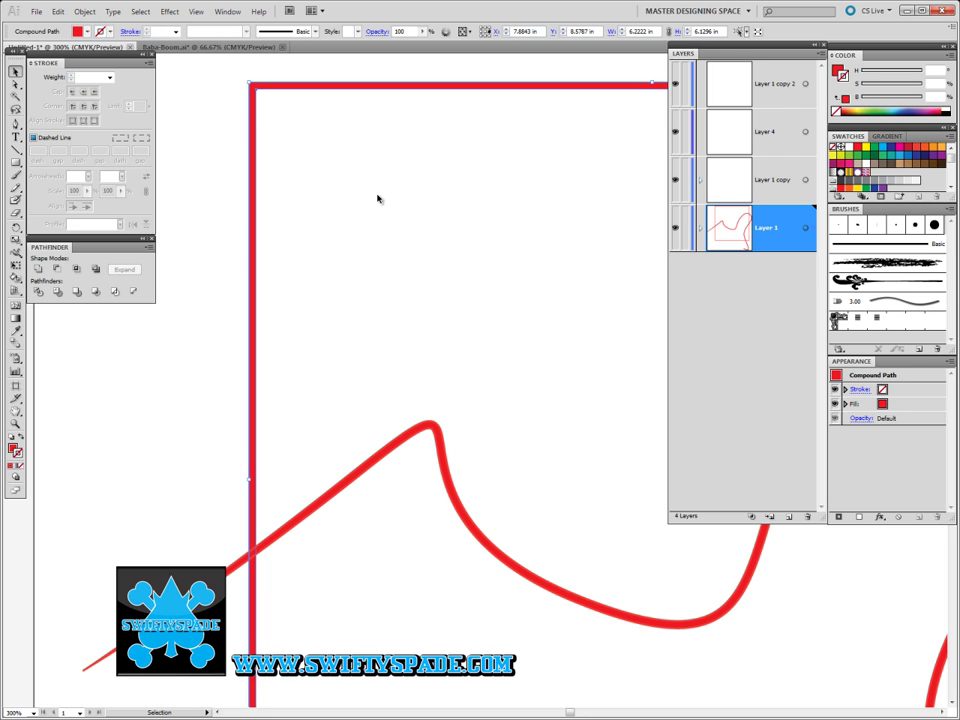
# Select the outlined rectangle and the curve together, combine them with the Merge pathfinder, and deselect the result
pyautogui.scroll(-1, 377, 193)
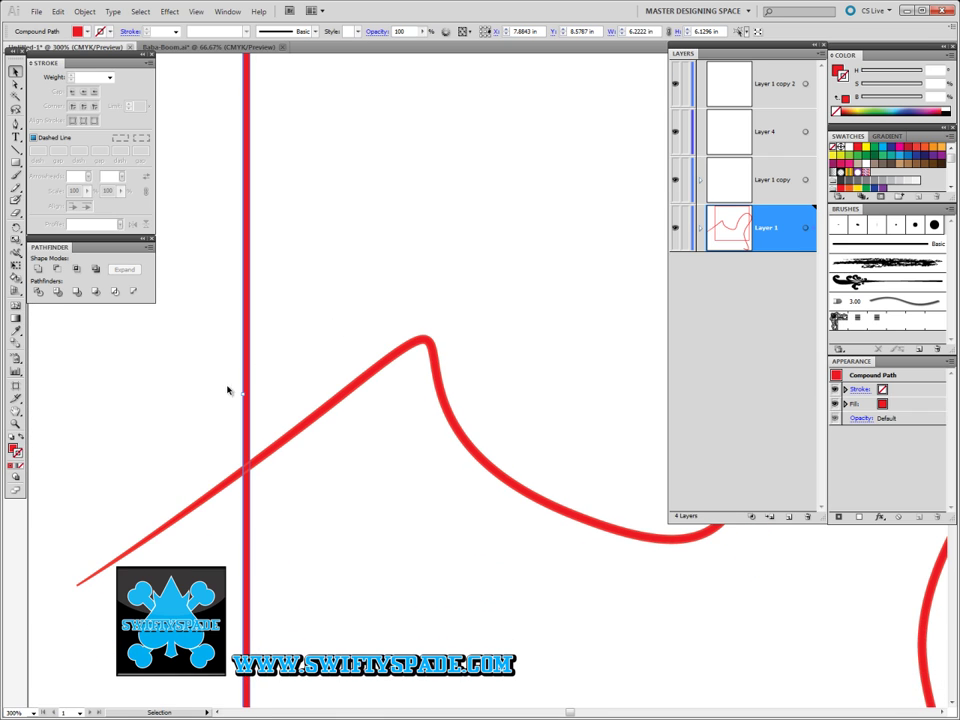
pyautogui.moveTo(146, 395); pyautogui.dragTo(477, 635)
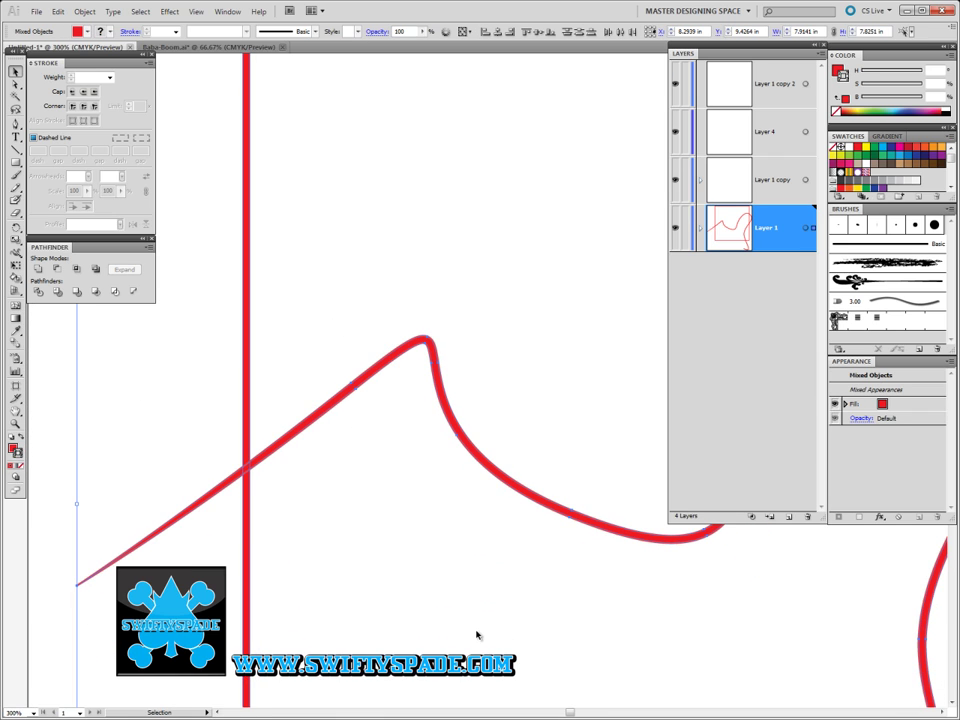
pyautogui.click(76, 292)
pyautogui.click(415, 504)
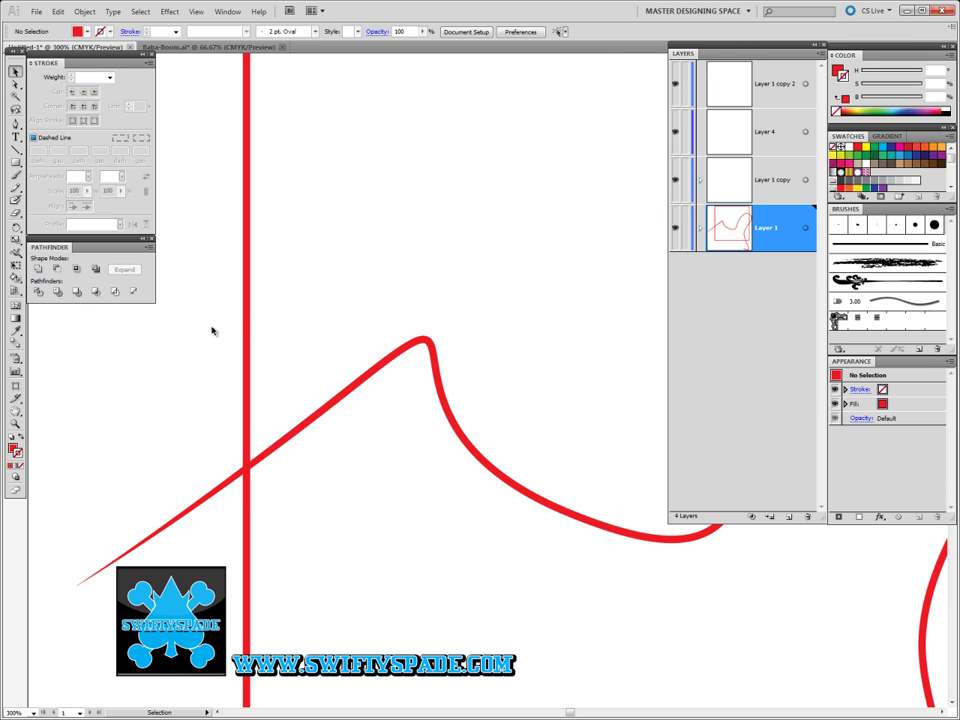
# Duplicate Layer 1 and lock the original Layer 1
pyautogui.hotkey('ctrl', '-')
pyautogui.hotkey('ctrl', '-')
pyautogui.hotkey('ctrl', '-')
pyautogui.hotkey('ctrl', '-')
pyautogui.moveTo(570, 398); pyautogui.dragTo(447, 432)
pyautogui.hotkey('ctrl', '+')
pyautogui.hotkey('ctrl', '+')
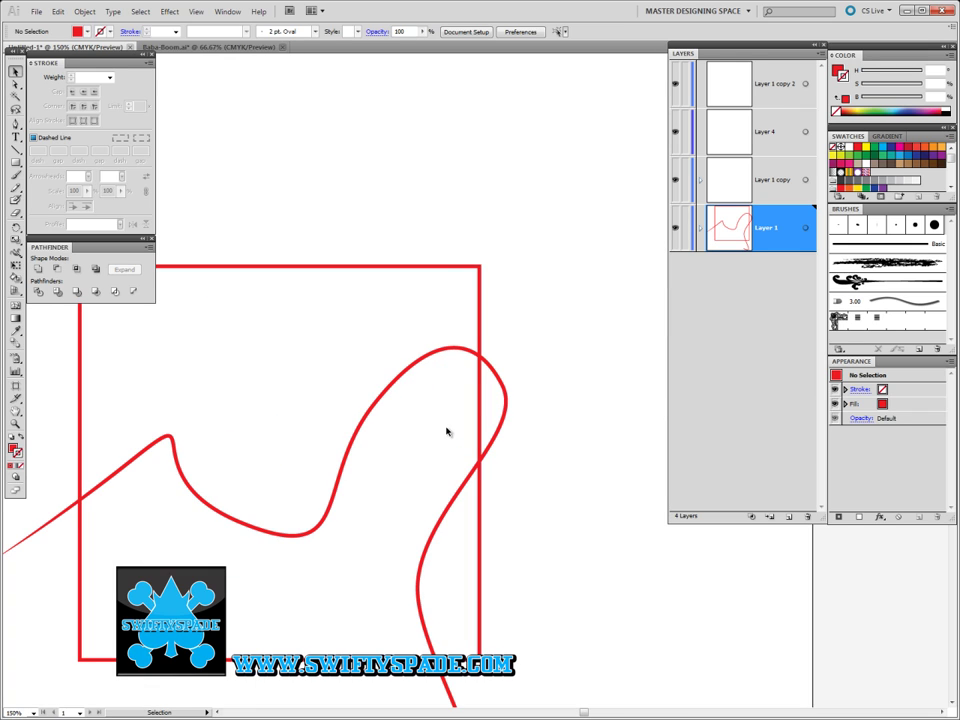
pyautogui.moveTo(776, 240); pyautogui.dragTo(789, 514)
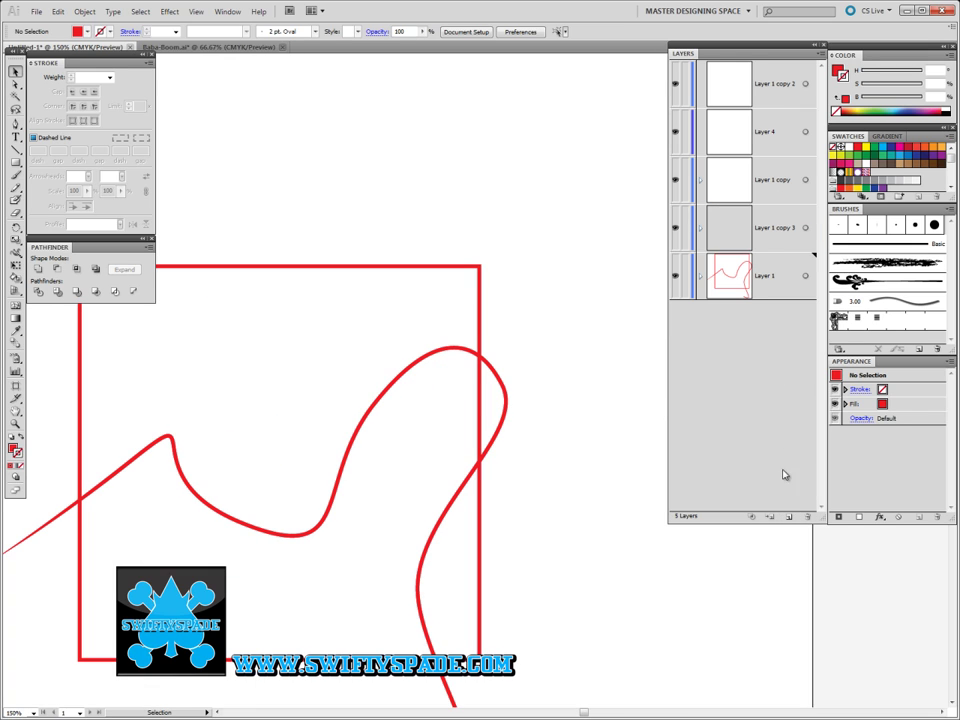
pyautogui.click(686, 275)
# Select the merged artwork on the duplicate layer and make it a Live Paint group
pyautogui.moveTo(334, 411); pyautogui.dragTo(486, 293)
pyautogui.moveTo(192, 113); pyautogui.dragTo(551, 564)
pyautogui.click(84, 11)
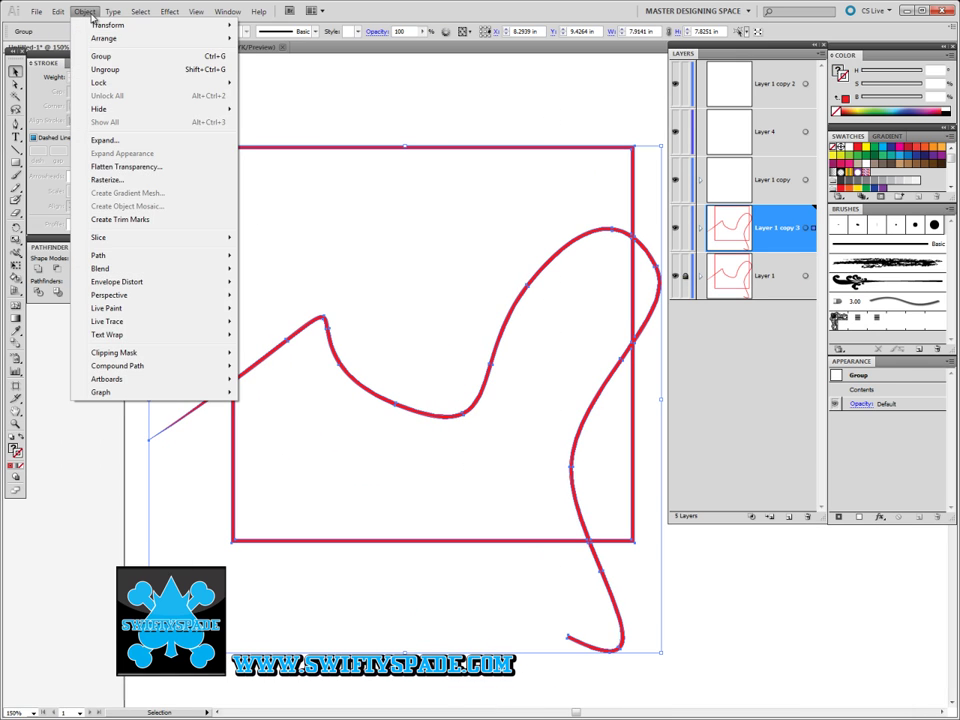
pyautogui.moveTo(178, 306)
pyautogui.click(293, 312)
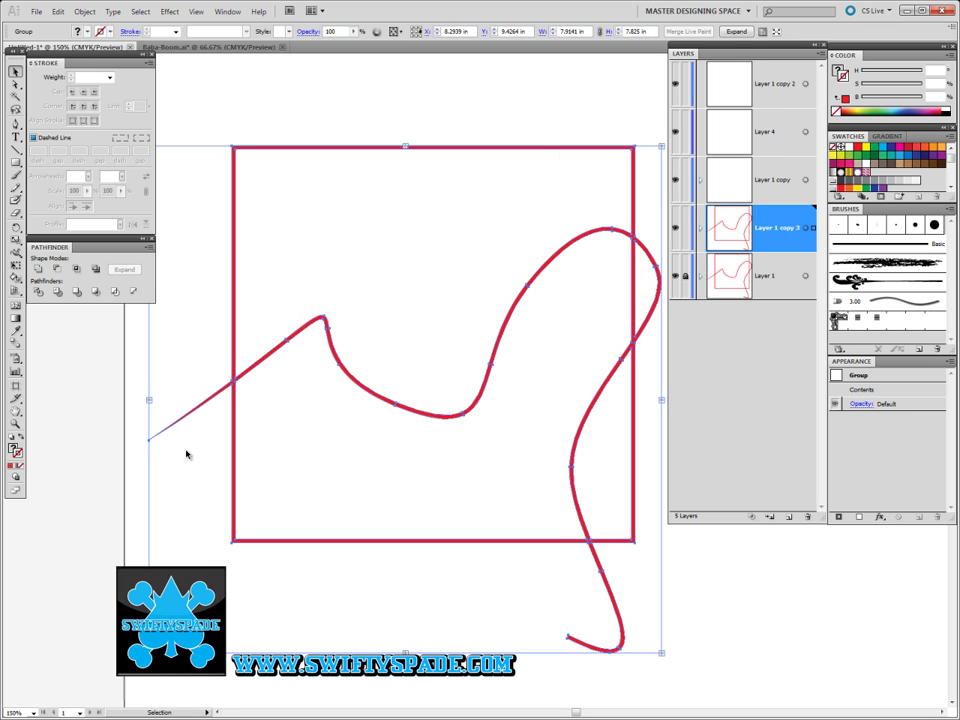
# Use the Live Paint Bucket to fill the area above the curve with blue and the large area below it with orange
pyautogui.click(15, 279)
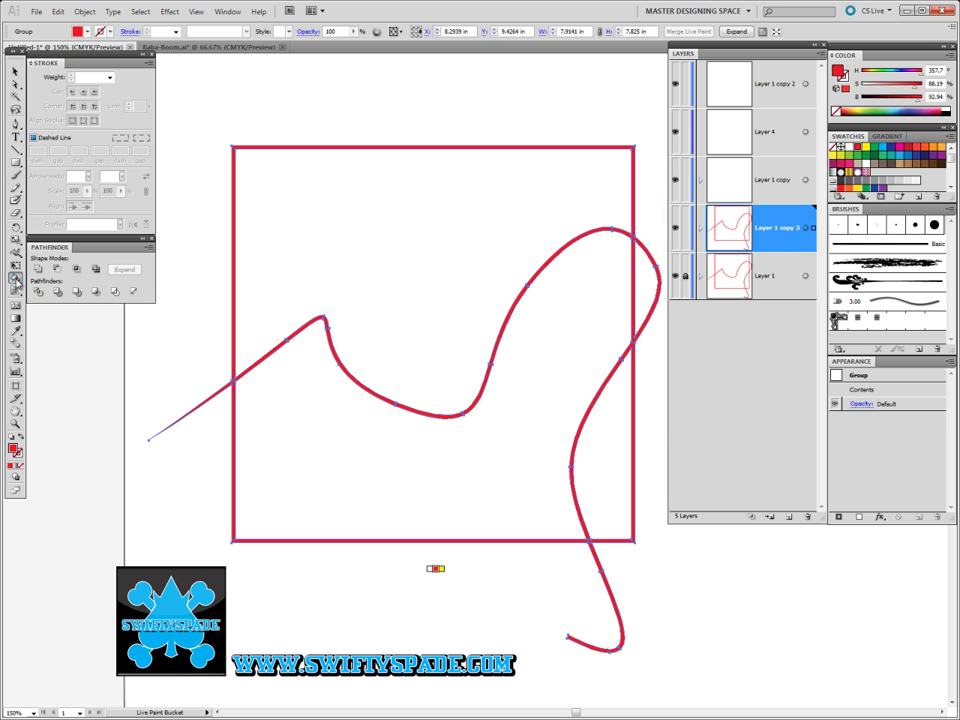
pyautogui.click(899, 159)
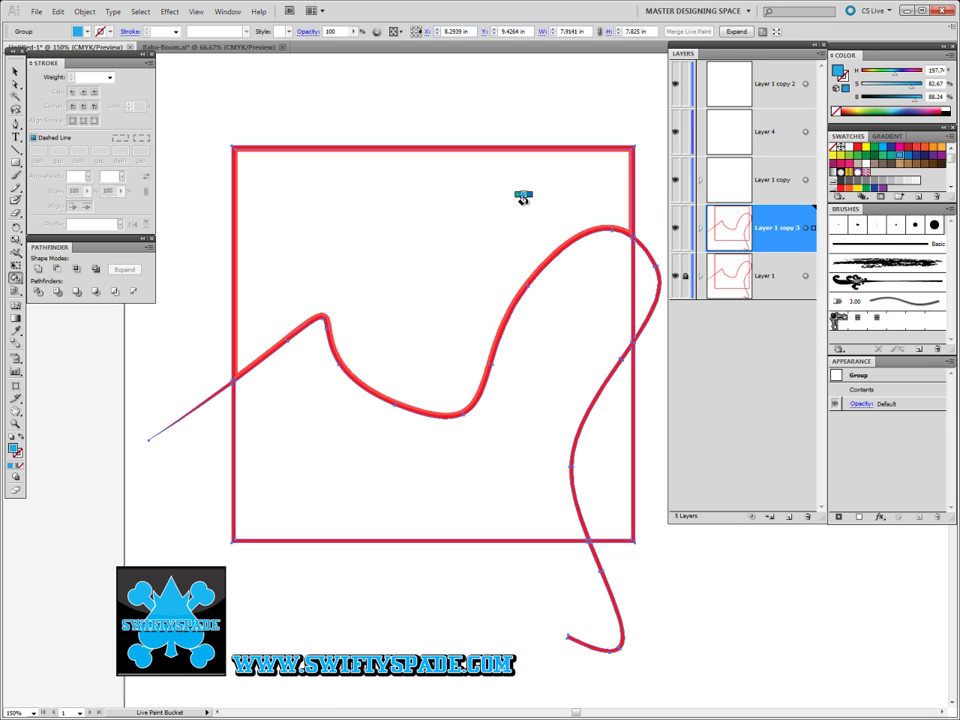
pyautogui.click(522, 195)
pyautogui.click(925, 147)
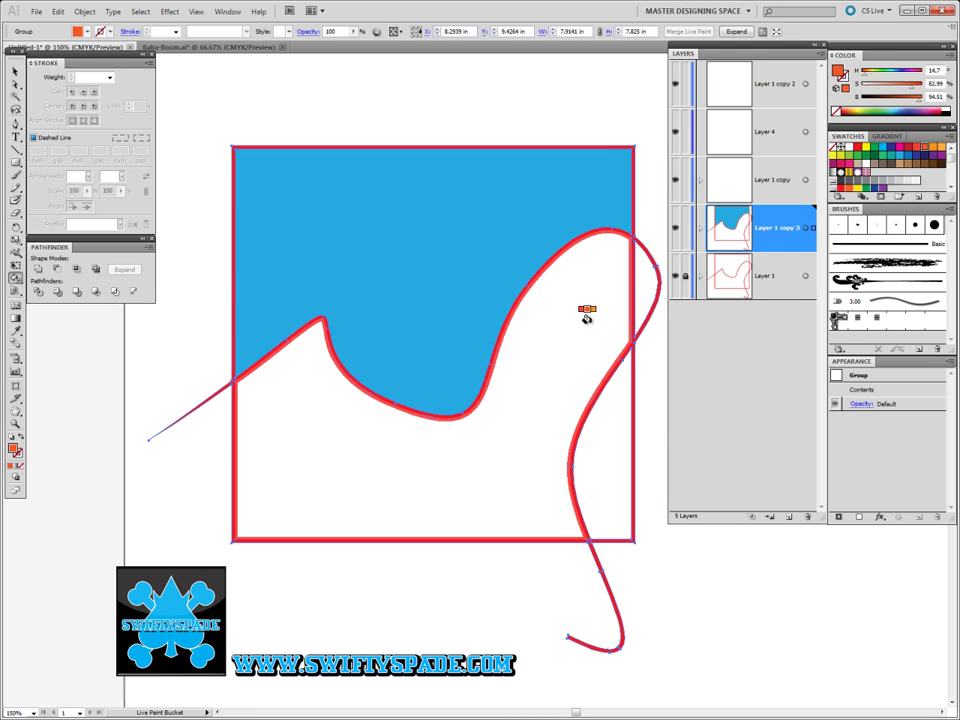
pyautogui.click(585, 315)
# Fill the small enclosed area at the rectangle's lower-right corner with purple using the Live Paint Bucket and deselect the artwork
pyautogui.click(933, 155)
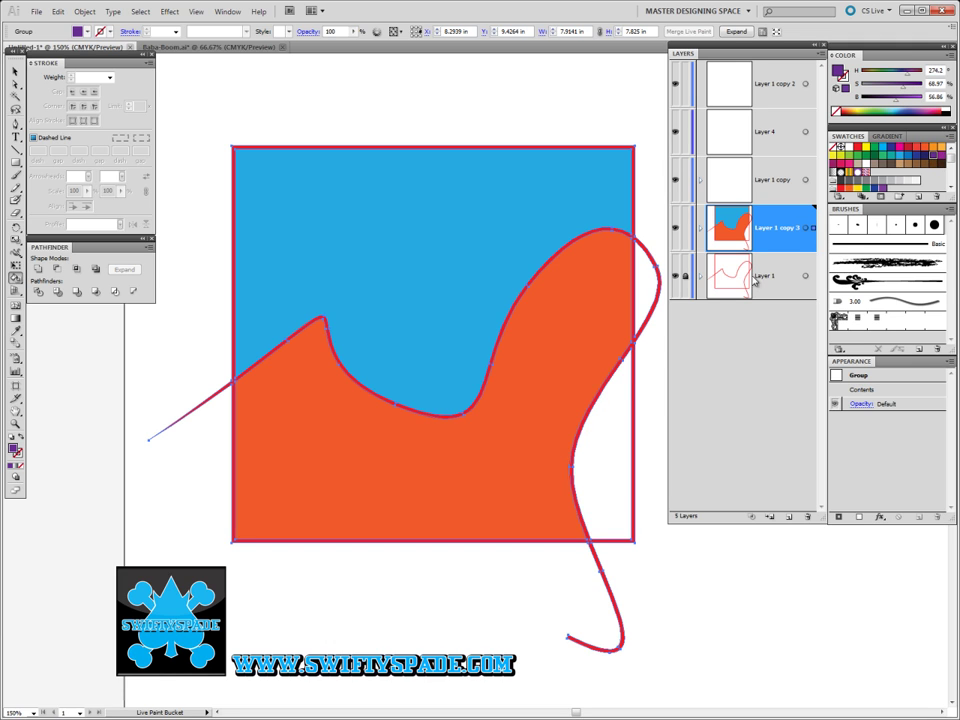
pyautogui.click(614, 410)
pyautogui.hotkey('ctrl', 'shift', 'a')
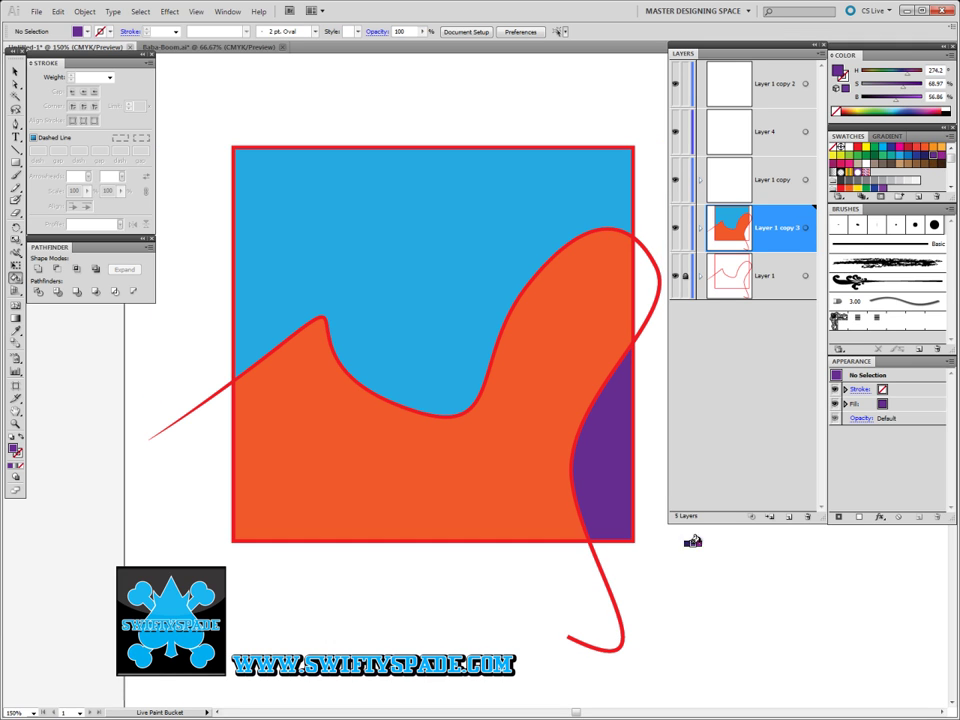
# Duplicate Layer 1 above Layer 1 copy, lock this duplicate and the painted Layer 1 copy 3, and make Layer 1 copy active
pyautogui.click(780, 275)
pyautogui.moveTo(795, 518); pyautogui.dragTo(793, 517)
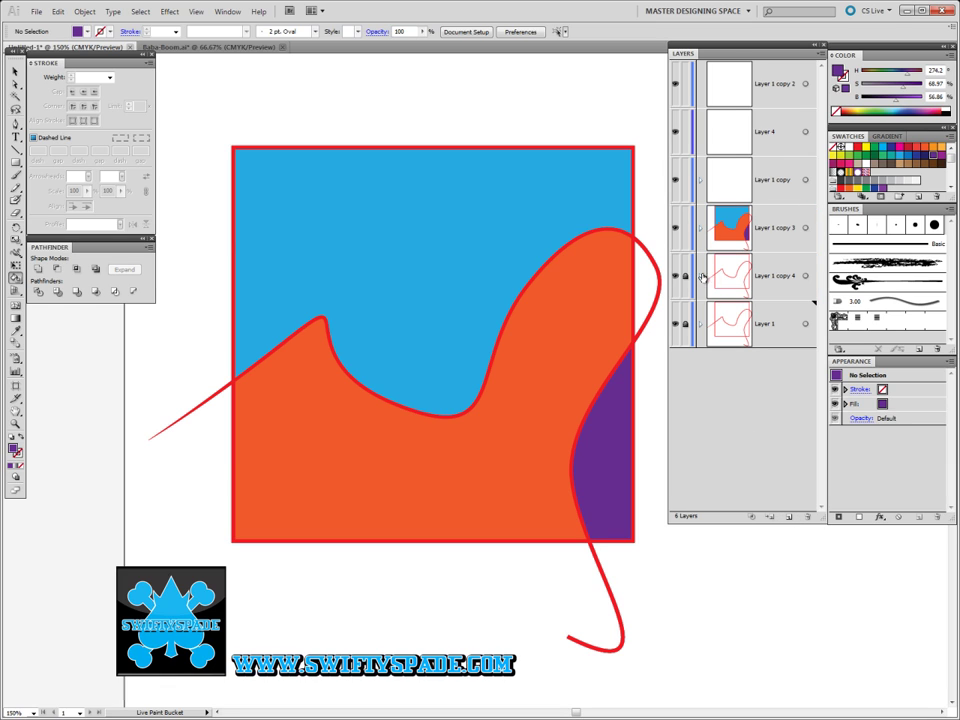
pyautogui.moveTo(768, 281); pyautogui.dragTo(760, 156)
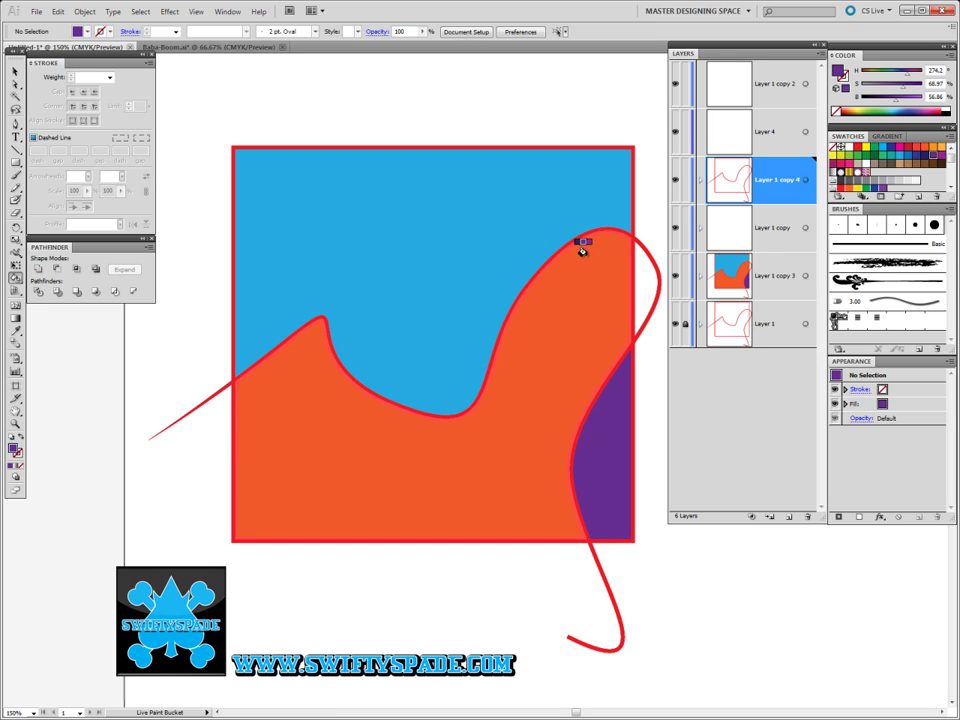
pyautogui.click(686, 181)
pyautogui.click(686, 277)
pyautogui.click(733, 228)
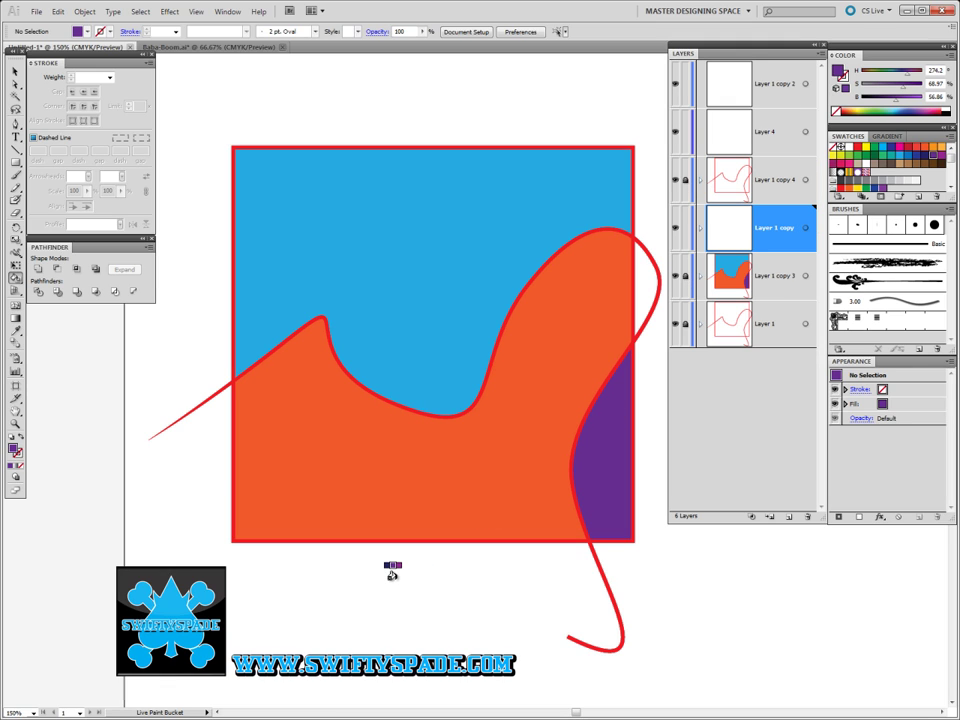
# Draw a curved Pencil shape about 1.5 × 2.5 in in the rectangle's upper-left corner and fill it with dark green
pyautogui.press('n')
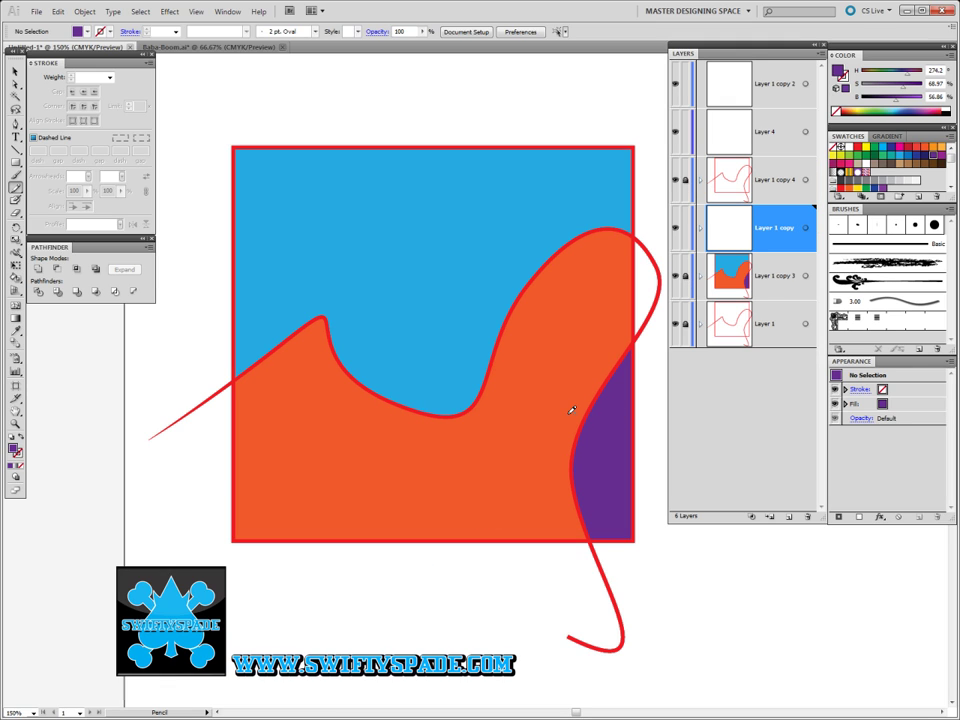
pyautogui.hotkey('ctrl', '=')
pyautogui.hotkey('ctrl', '=')
pyautogui.moveTo(238, 242); pyautogui.dragTo(478, 395)
pyautogui.click(845, 163)
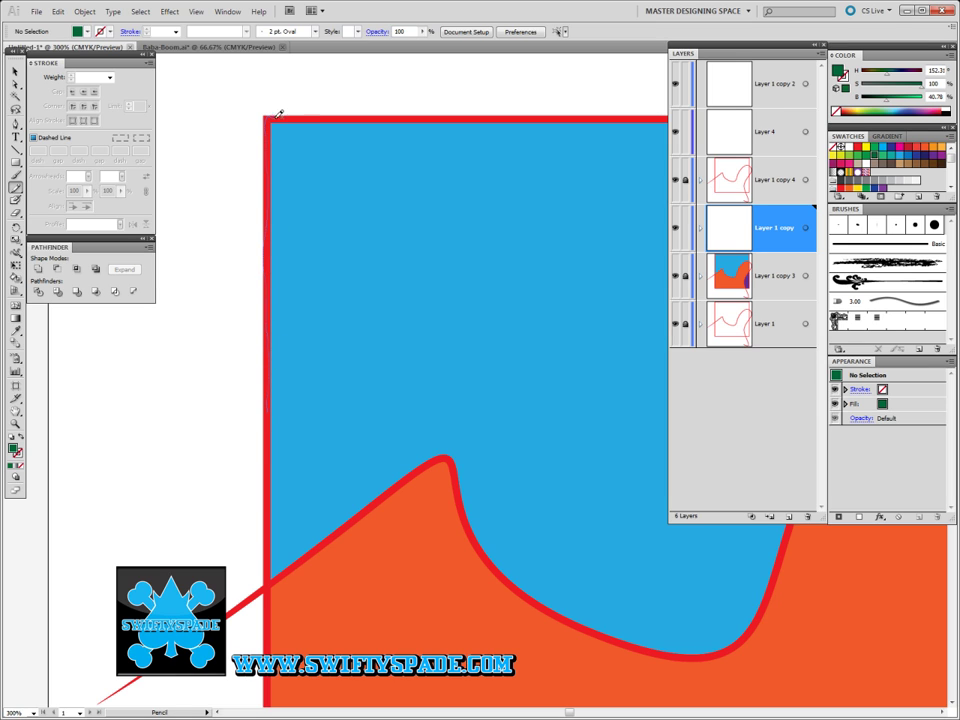
pyautogui.hotkey('ctrl', 'a')
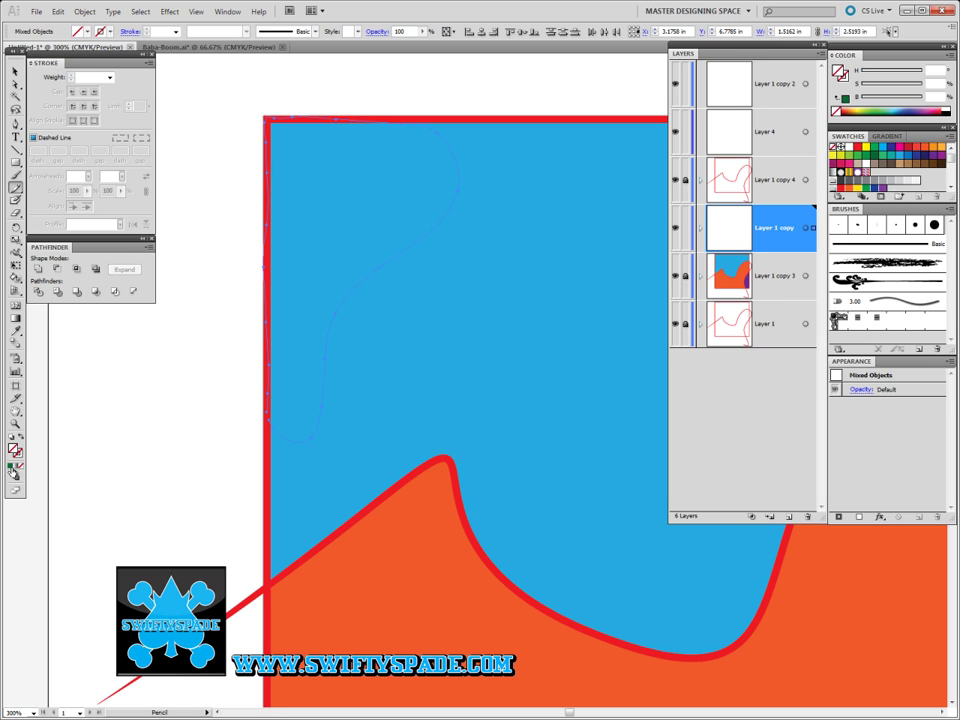
pyautogui.click(13, 465)
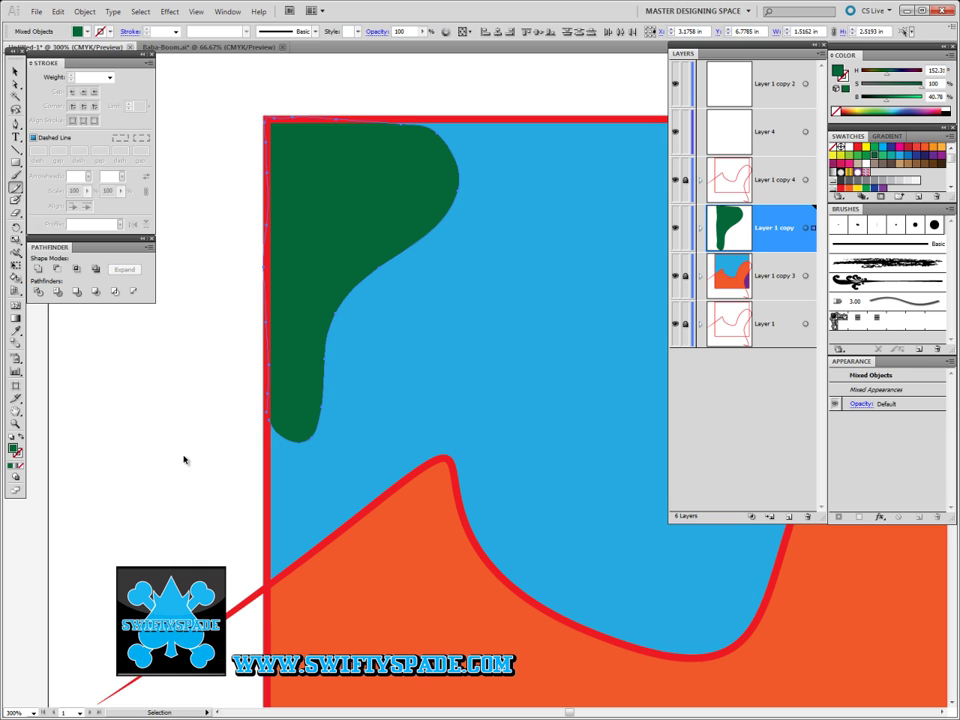
pyautogui.hotkey('ctrl', 'shift', 'a')
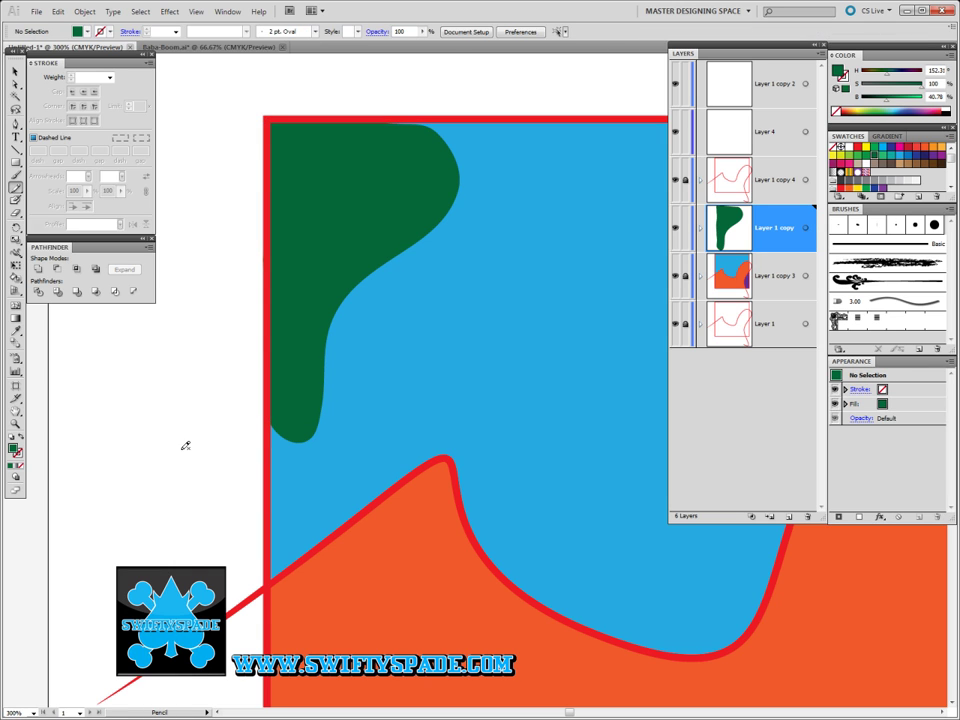
# Hide Layer 1 copy 4 and Layer 1 copy, then duplicate the painted Layer 1 copy 3 and hide the duplicate
pyautogui.hotkey('ctrl', '1')
pyautogui.press('space')
pyautogui.moveTo(590, 421)
pyautogui.mouseDown()
pyautogui.moveTo(455, 405)
pyautogui.moveTo(437, 392)
pyautogui.mouseUp()
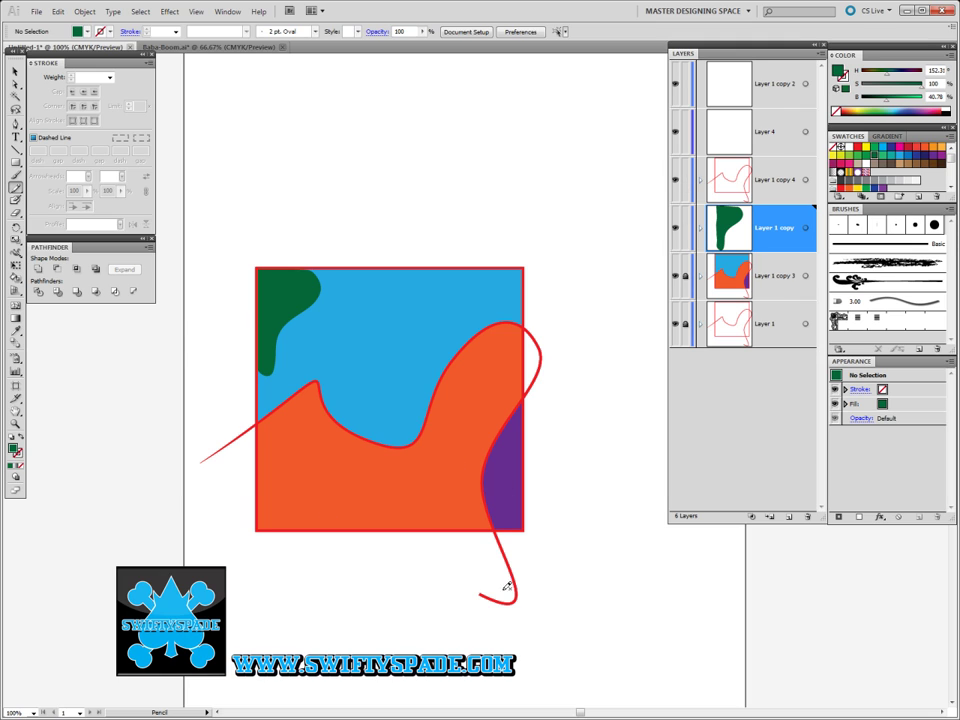
pyautogui.click(676, 180)
pyautogui.click(676, 228)
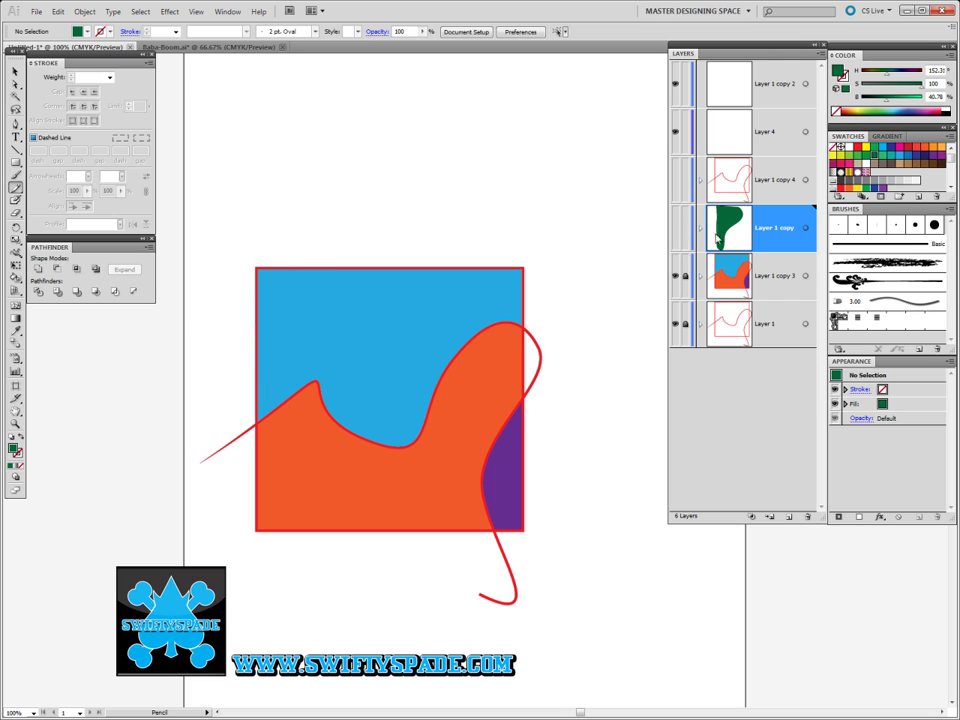
pyautogui.moveTo(778, 285); pyautogui.dragTo(788, 516)
pyautogui.click(675, 277)
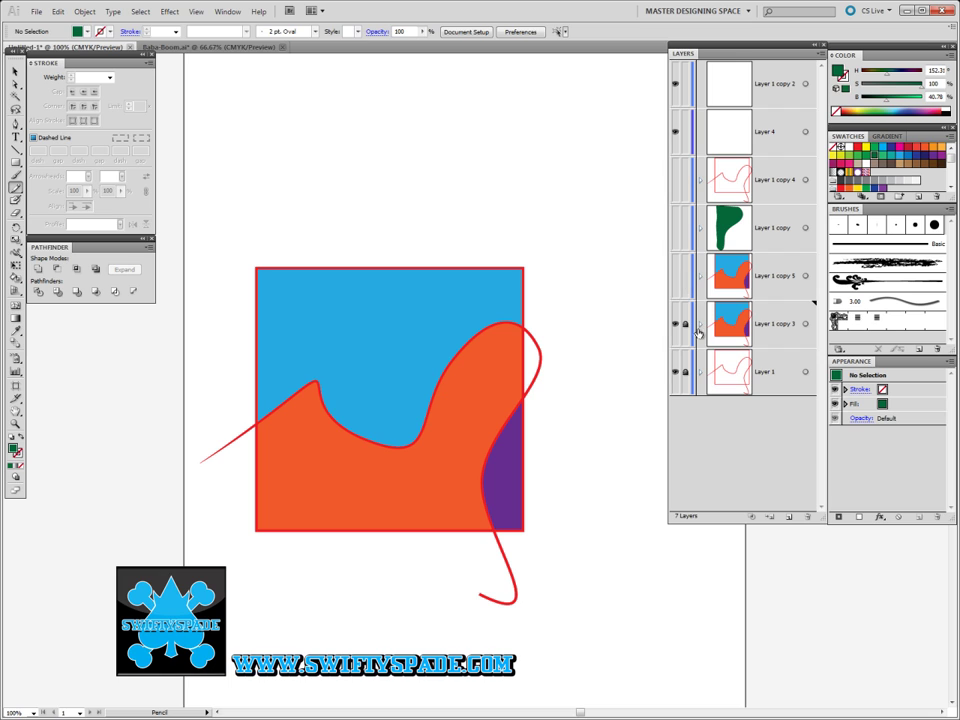
# Fill all the artwork on Layer 1 copy 3 with dark green and expand it
pyautogui.click(805, 323)
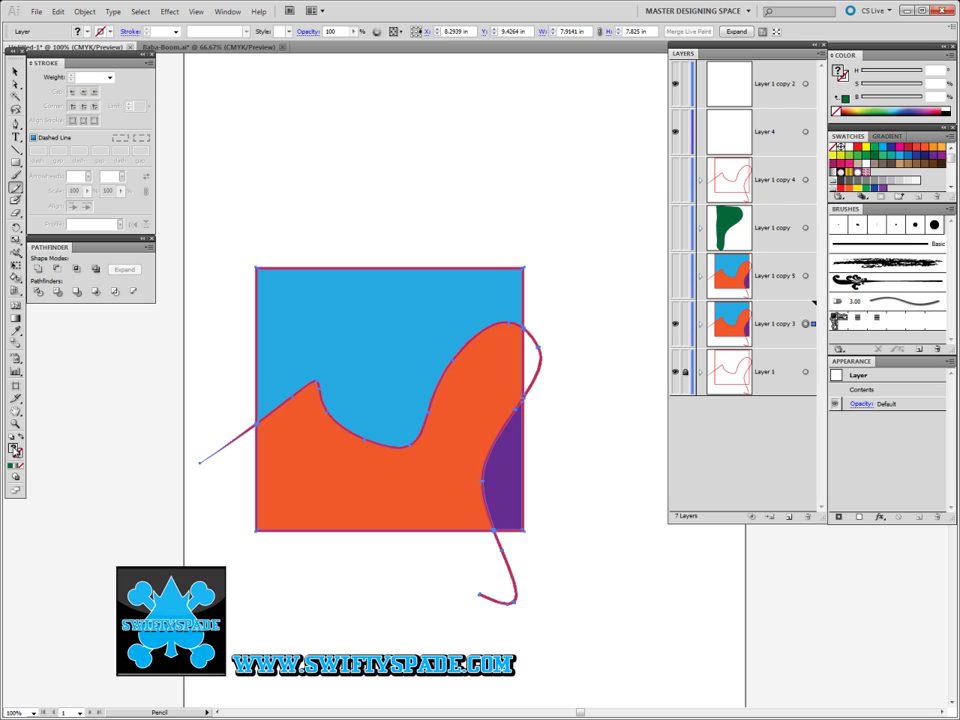
pyautogui.click(9, 469)
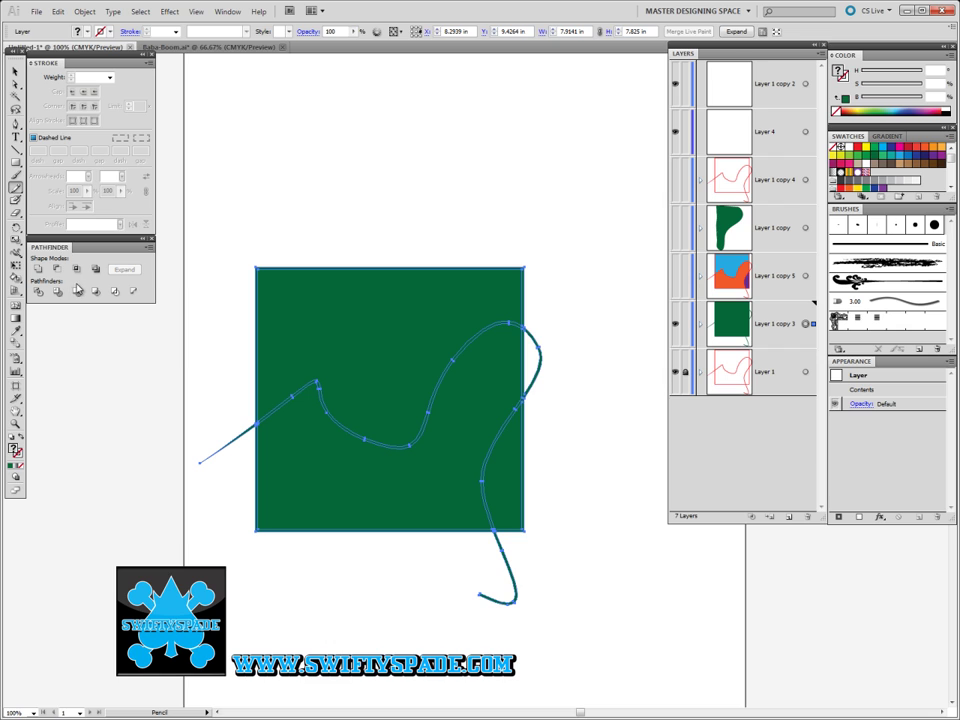
pyautogui.click(84, 11)
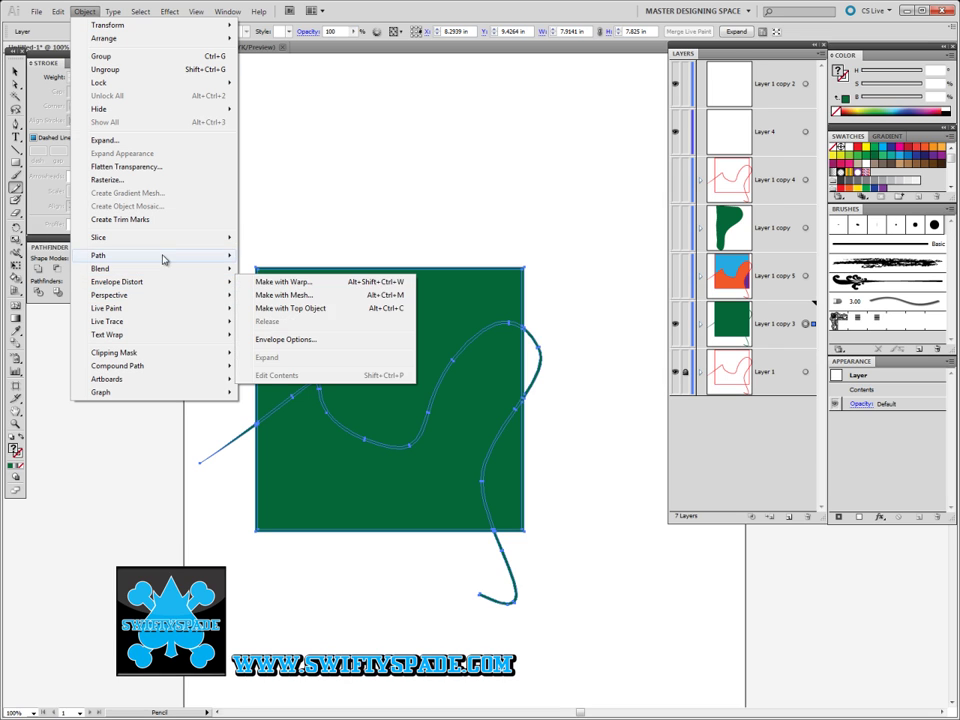
pyautogui.click(154, 141)
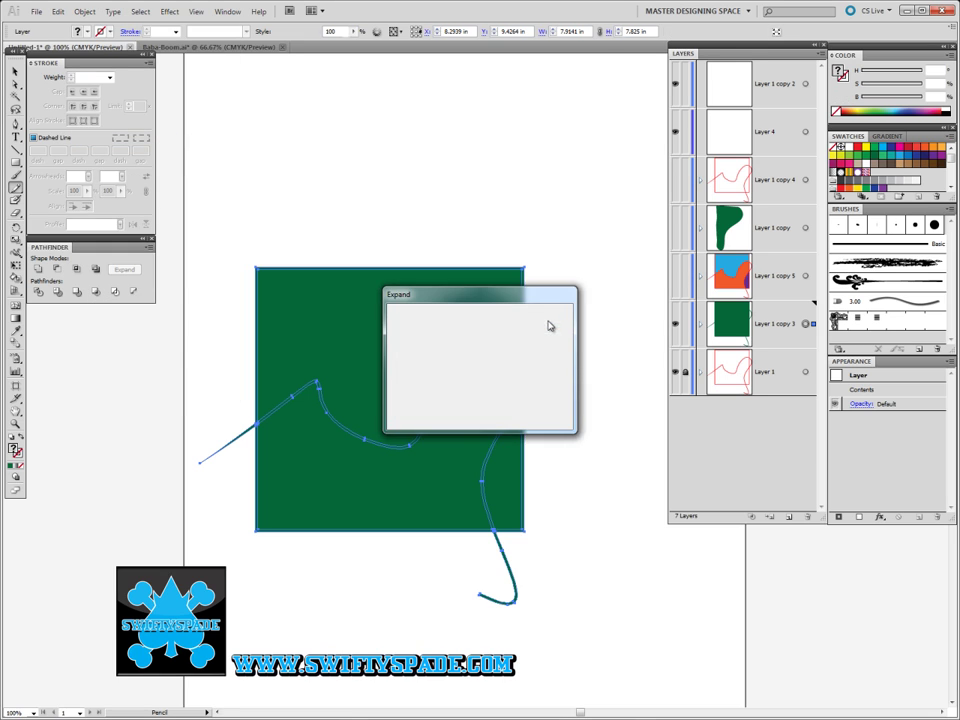
pyautogui.press('Return')
# Combine the expanded green artwork into one silhouette with the Merge pathfinder and deselect it
pyautogui.click(74, 292)
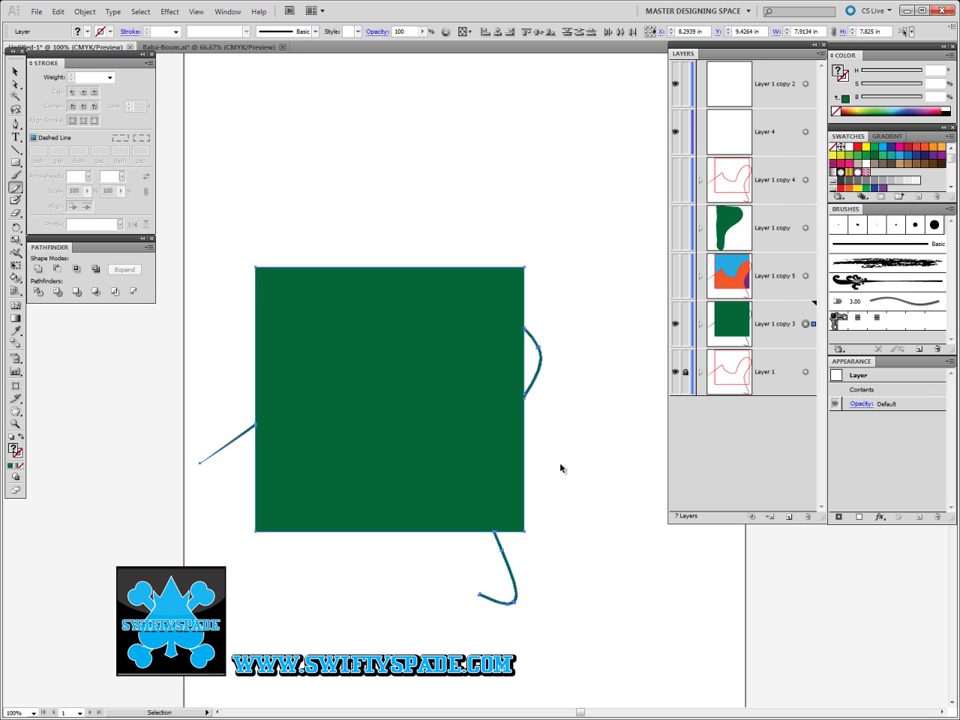
pyautogui.keyDown('ctrl'); pyautogui.click(572, 468); pyautogui.keyUp('ctrl')
pyautogui.press('v')
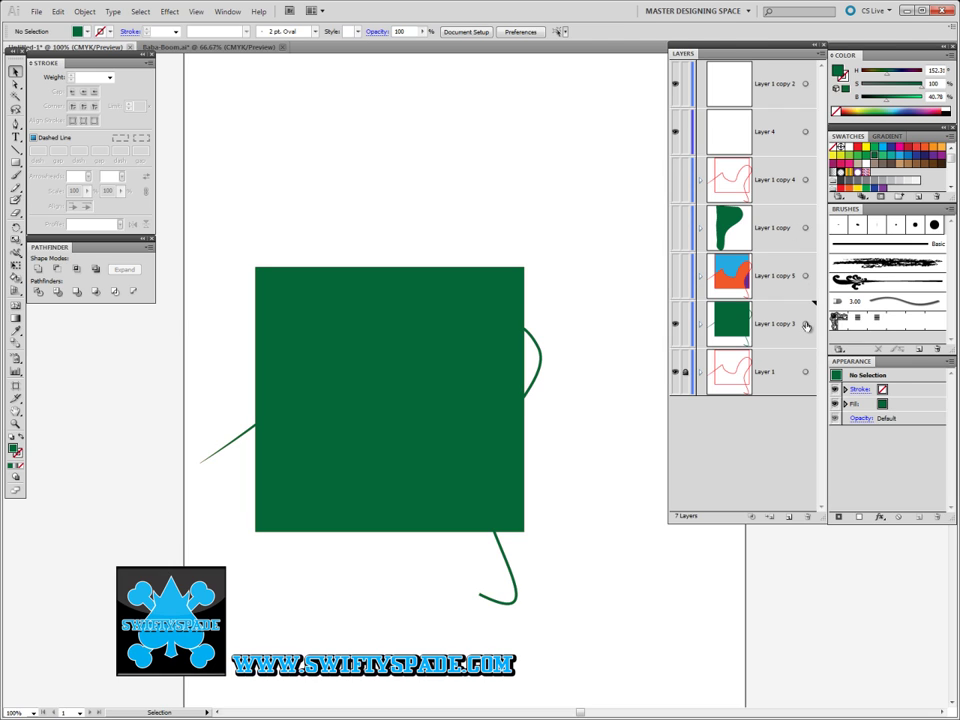
# Give the merged silhouette on Layer 1 copy 3 a 6 pt light blue stroke
pyautogui.click(805, 323)
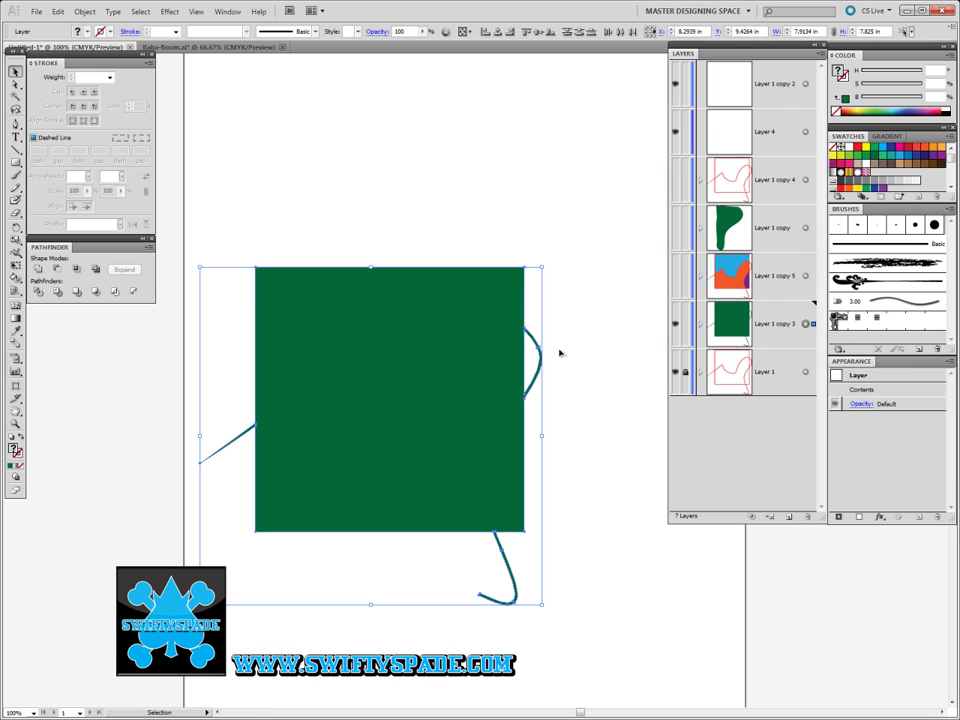
pyautogui.click(19, 453)
pyautogui.click(883, 148)
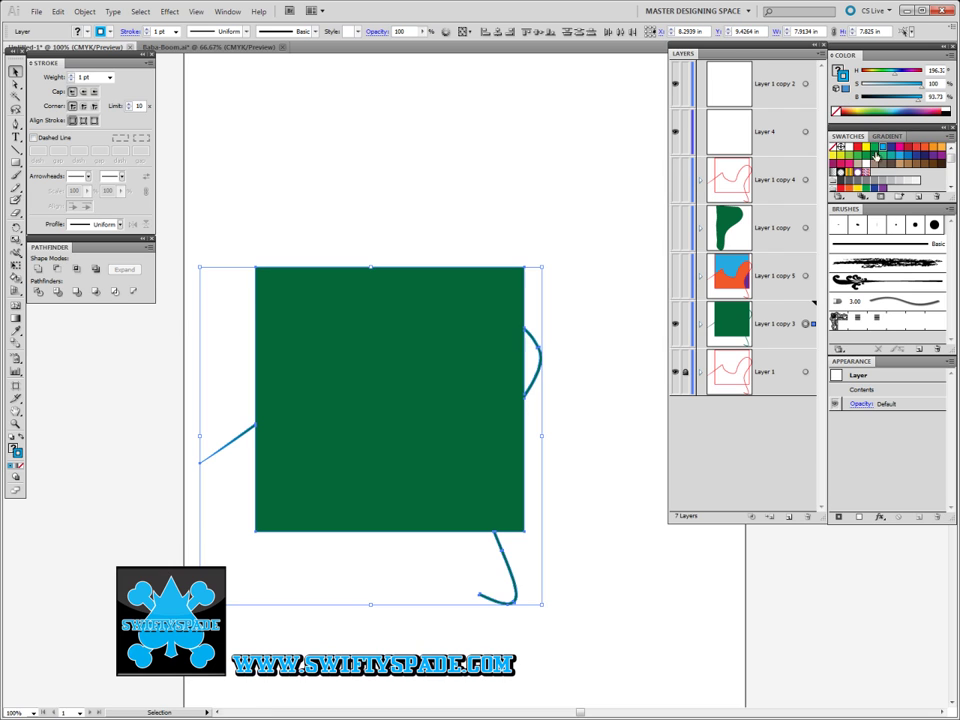
pyautogui.click(109, 77)
pyautogui.click(100, 152)
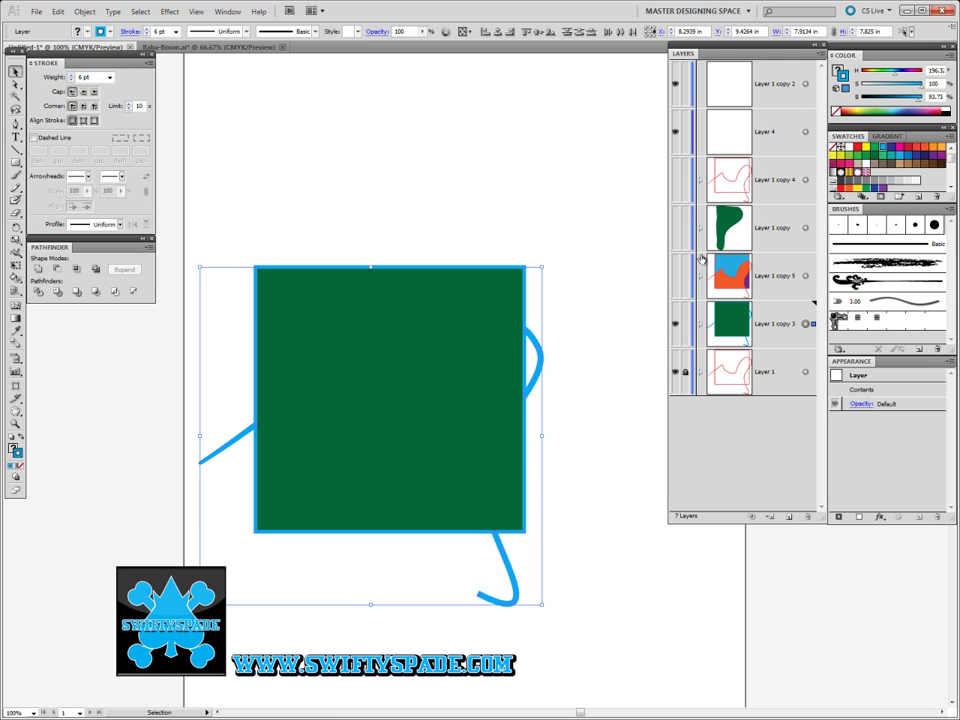
# Show the hidden layers above the silhouette and change the silhouette's stroke to 10 pt dark blue
pyautogui.moveTo(677, 277); pyautogui.dragTo(675, 180)
pyautogui.click(806, 323)
pyautogui.click(109, 77)
pyautogui.click(103, 197)
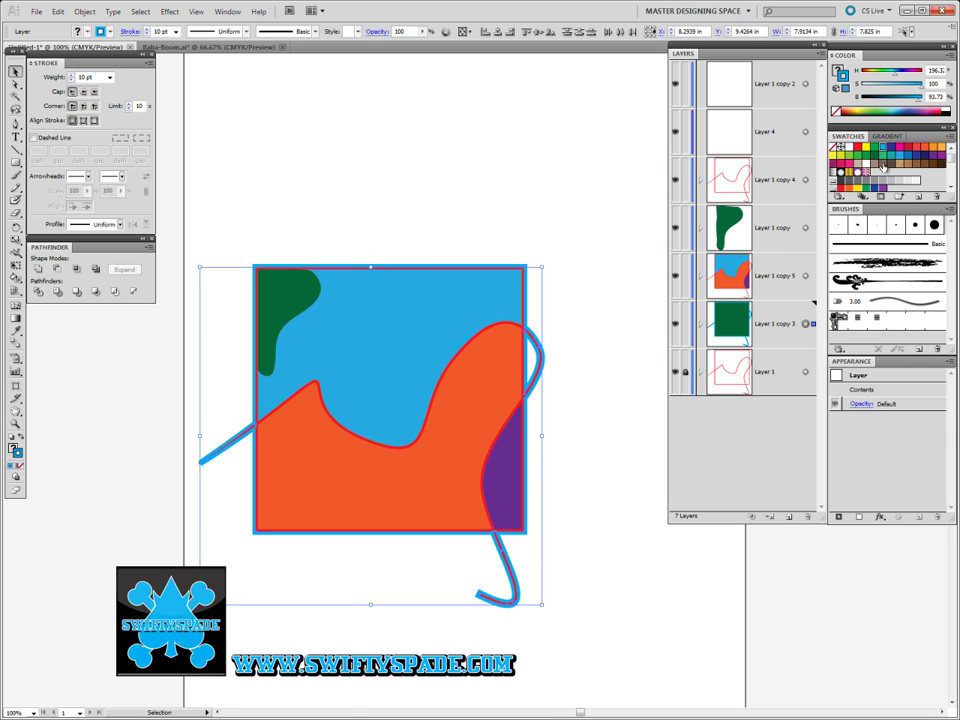
pyautogui.click(919, 156)
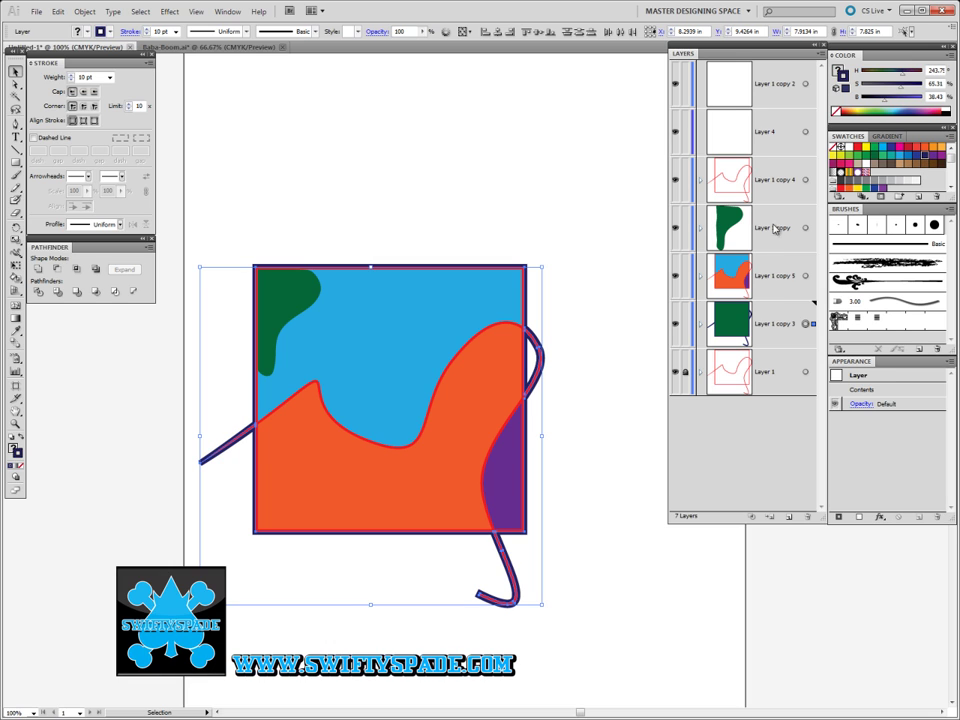
pyautogui.click(611, 296)
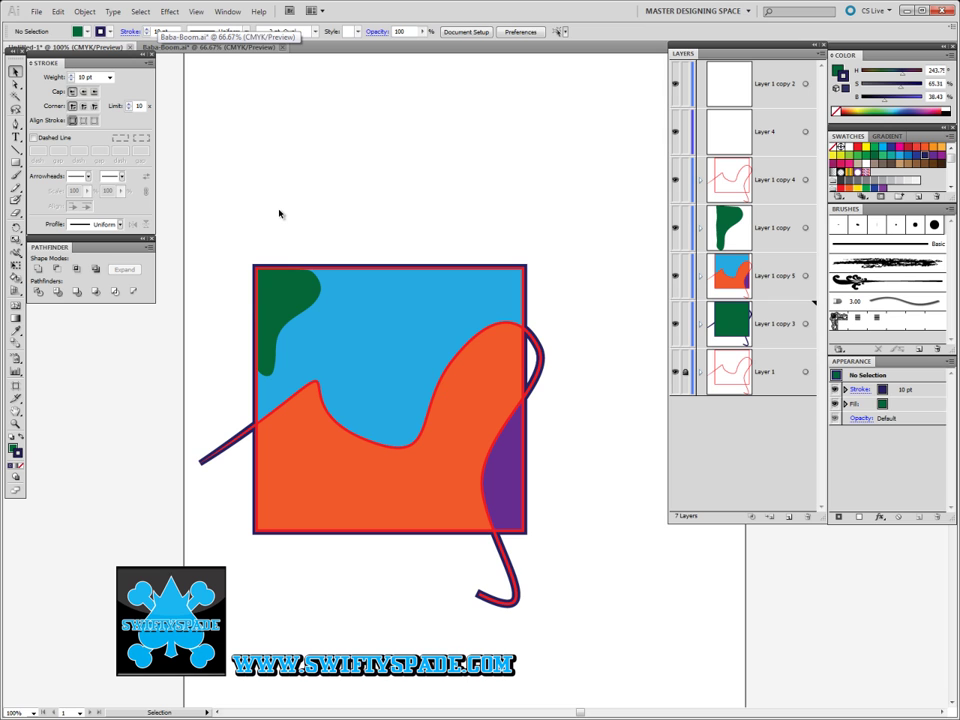
# Switch to the Baba-Boom.ai document and fill all the Live Paint artwork on Layer 2 copy with white
pyautogui.click(170, 46)
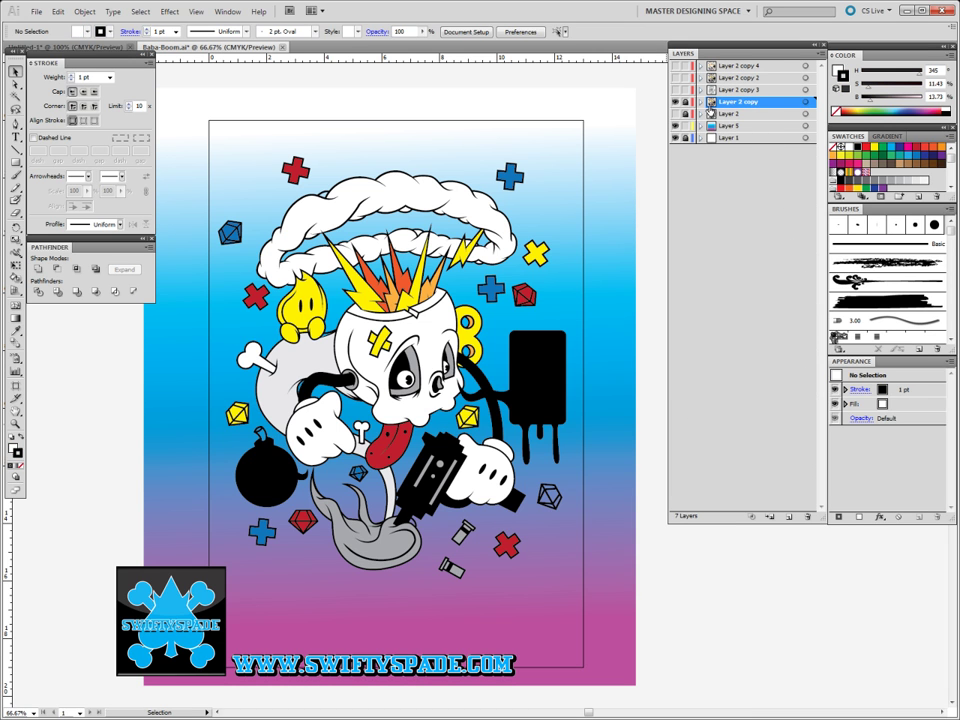
pyautogui.click(15, 278)
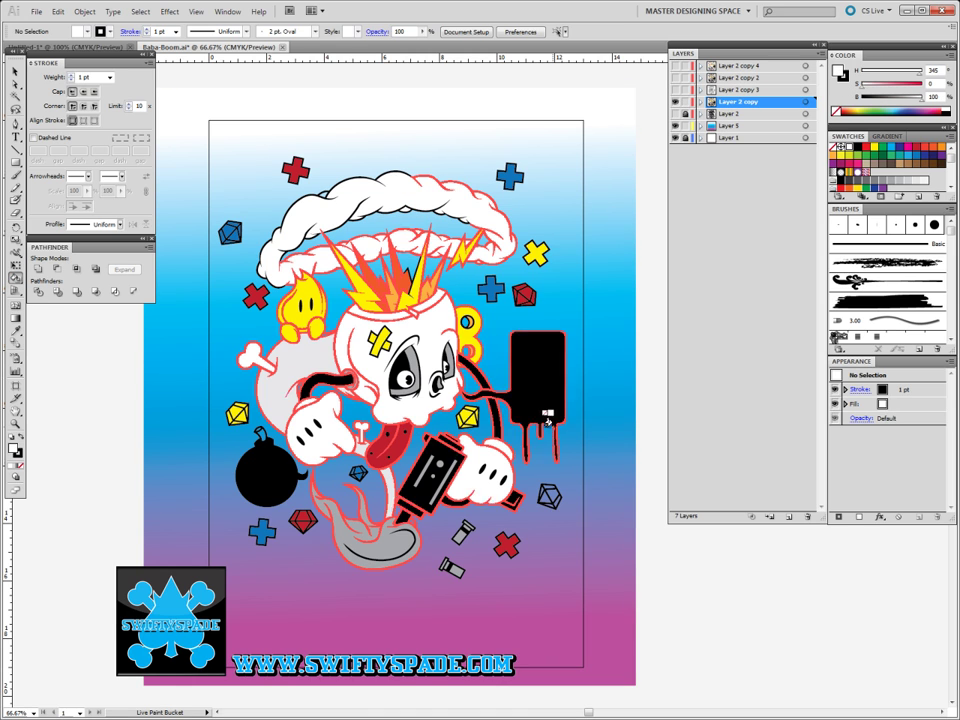
pyautogui.click(14, 70)
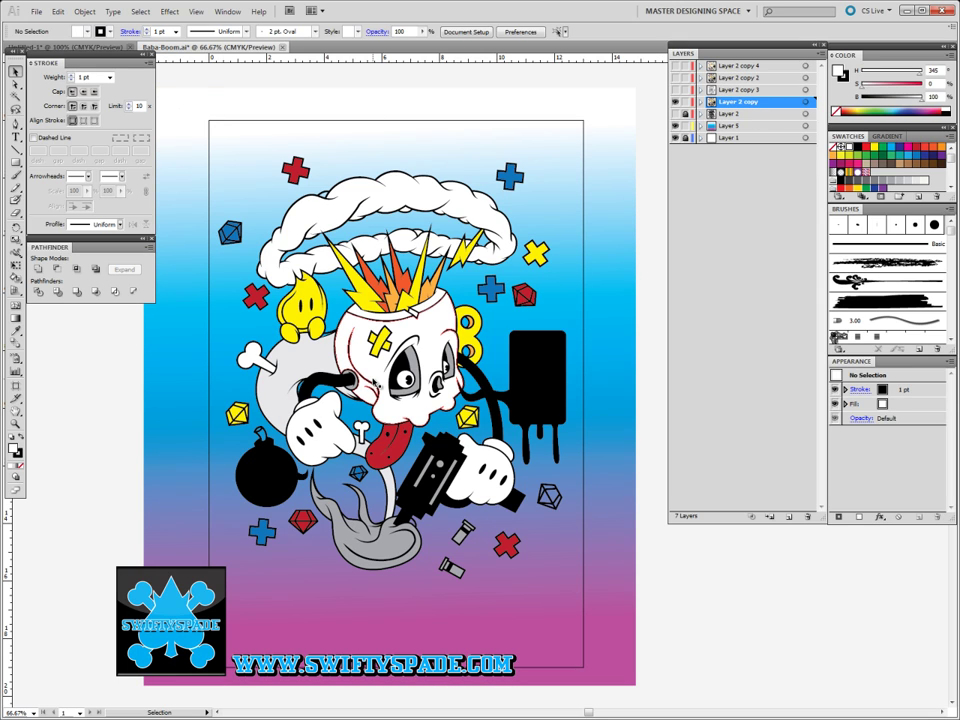
pyautogui.click(806, 102)
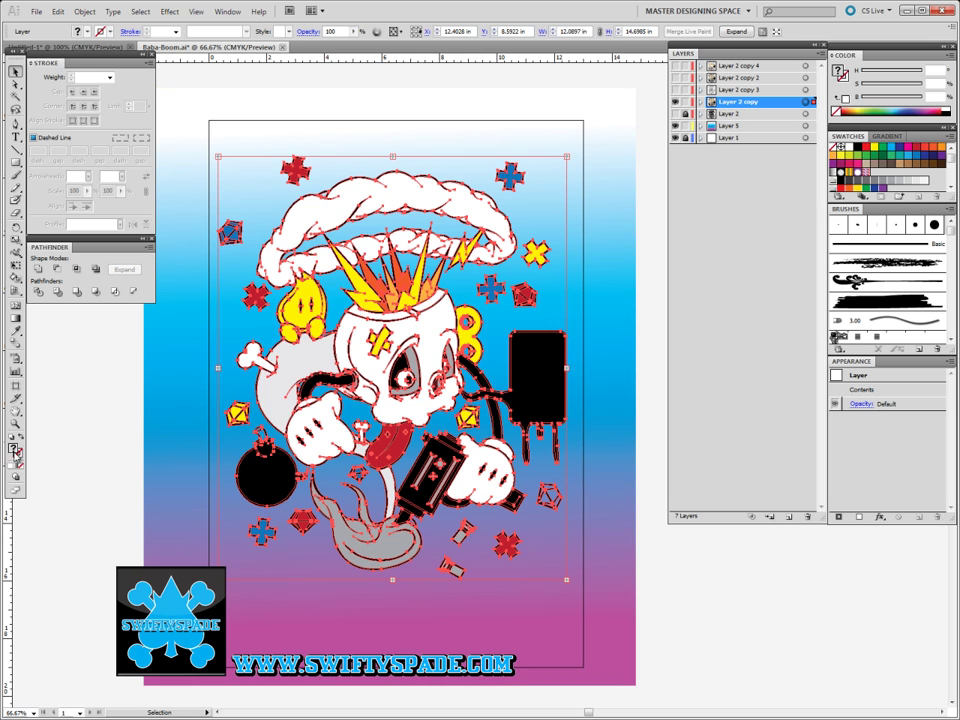
pyautogui.click(10, 464)
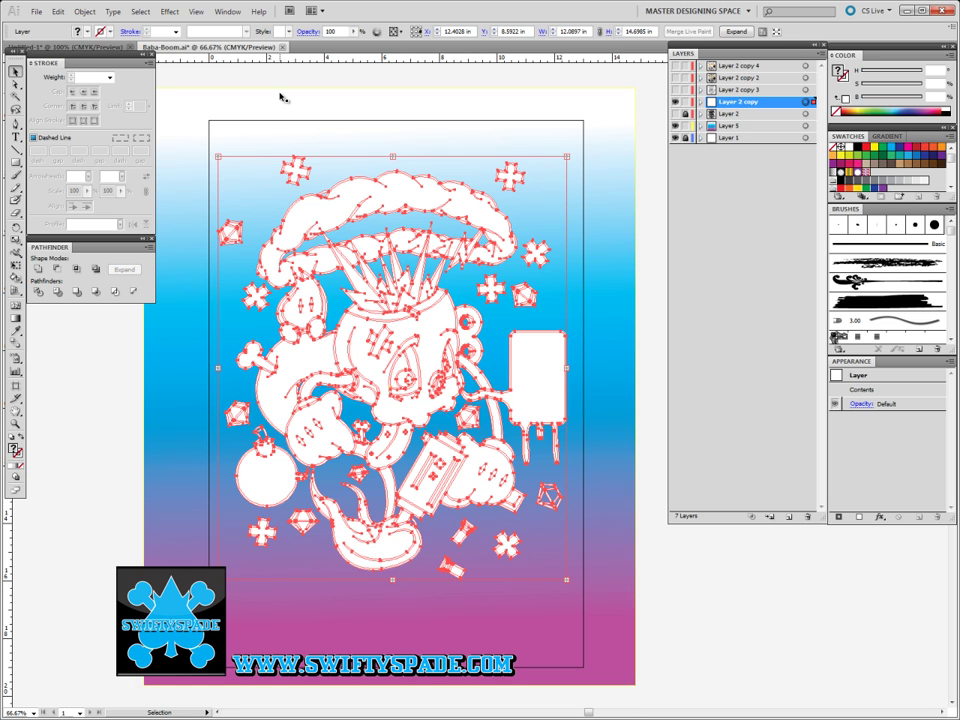
# Expand the white artwork on Layer 2 copy and combine it into silhouettes with the Merge pathfinder
pyautogui.click(84, 11)
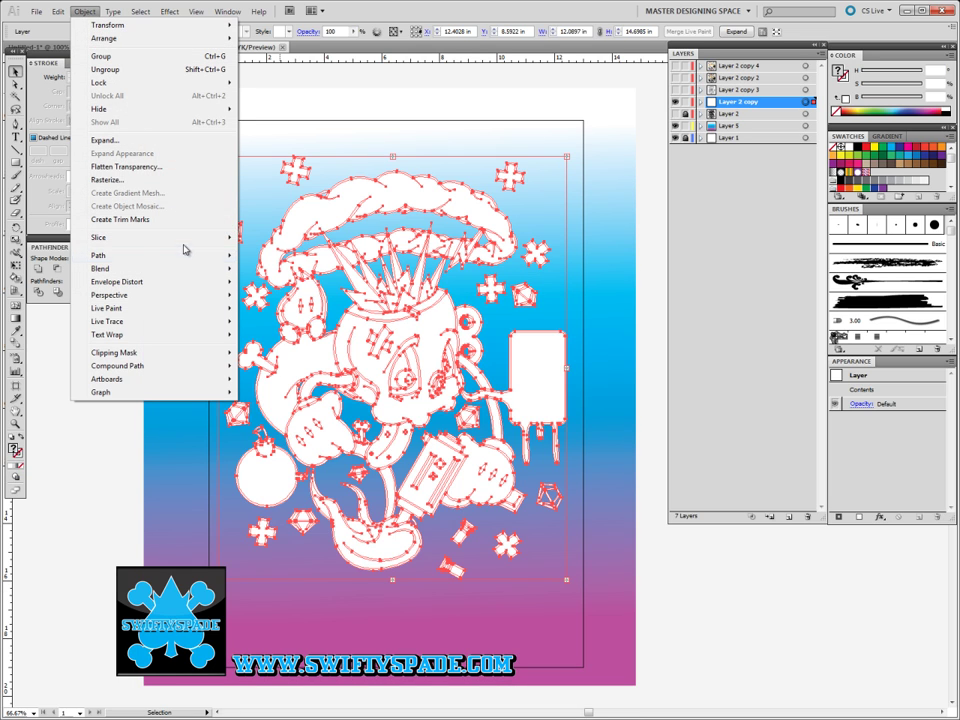
pyautogui.click(135, 140)
pyautogui.click(540, 324)
pyautogui.click(75, 292)
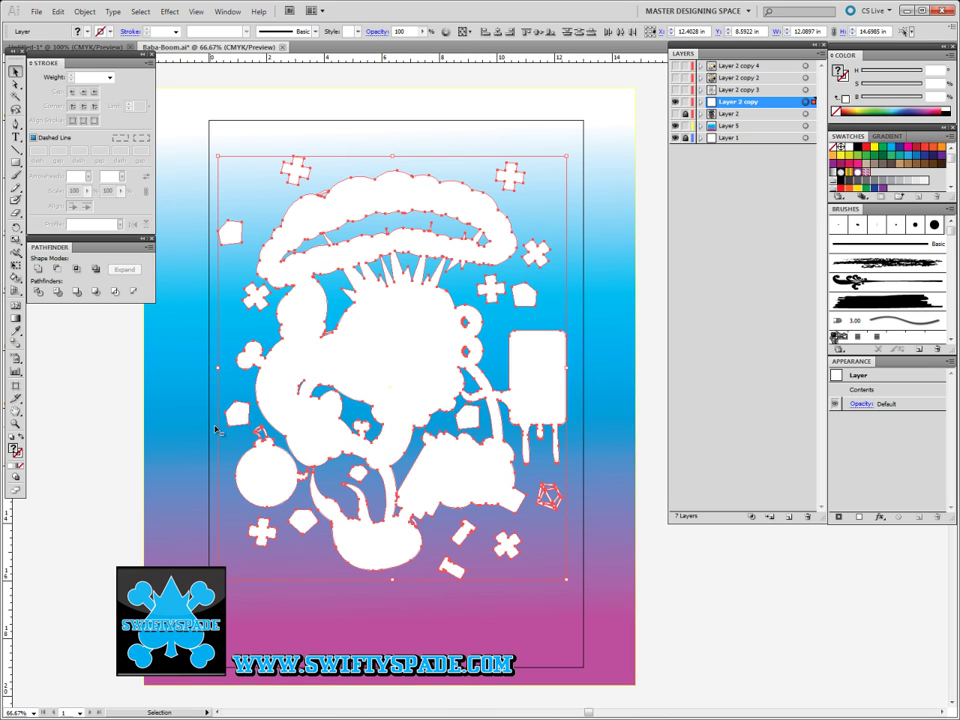
pyautogui.click(632, 272)
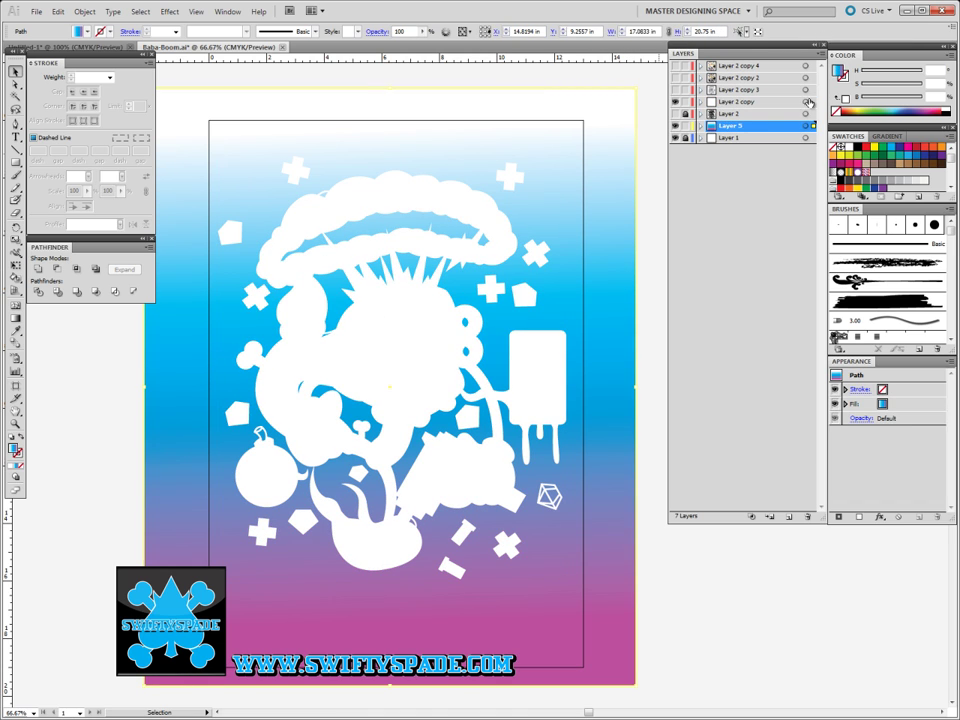
# Give the merged white silhouette on Layer 2 copy a 10 pt black stroke
pyautogui.click(804, 104)
pyautogui.click(805, 104)
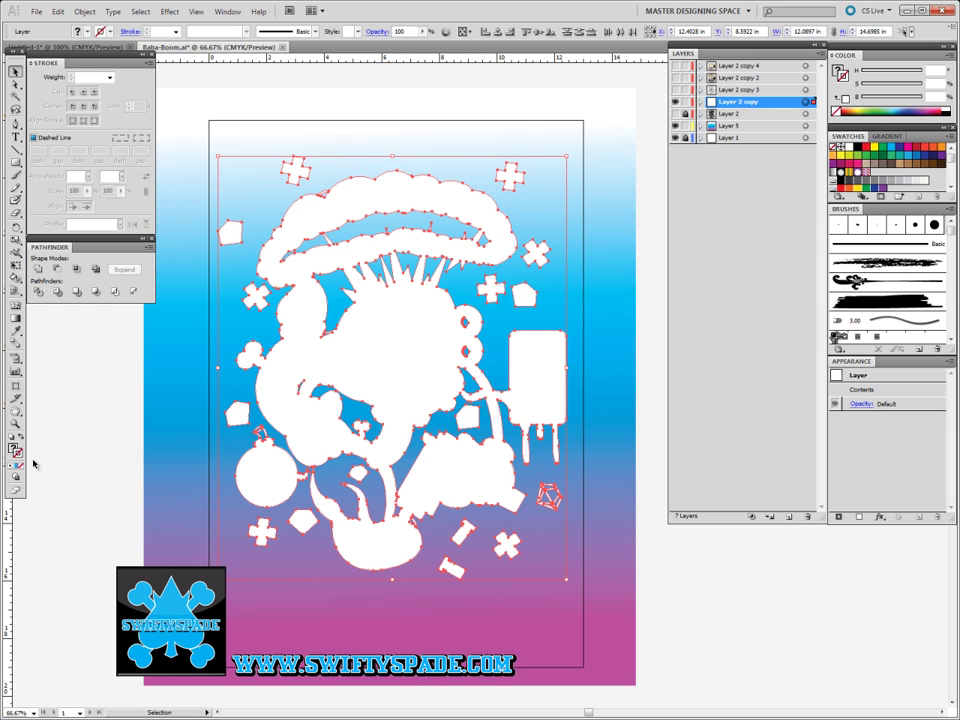
pyautogui.doubleClick(17, 452)
pyautogui.click(501, 319)
pyautogui.click(605, 293)
pyautogui.click(110, 78)
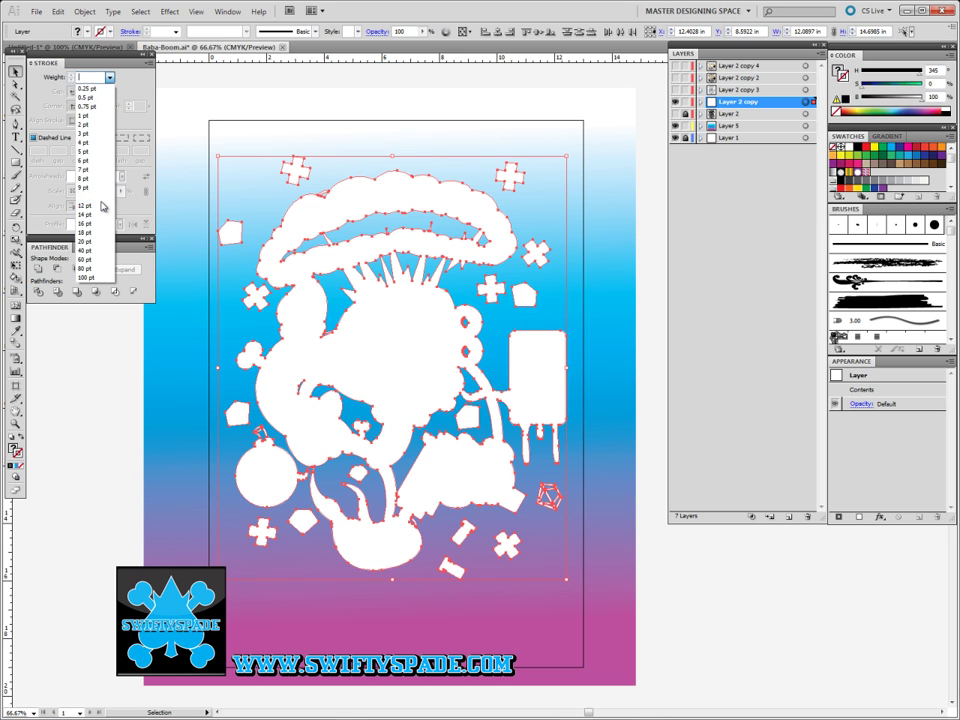
pyautogui.click(82, 152)
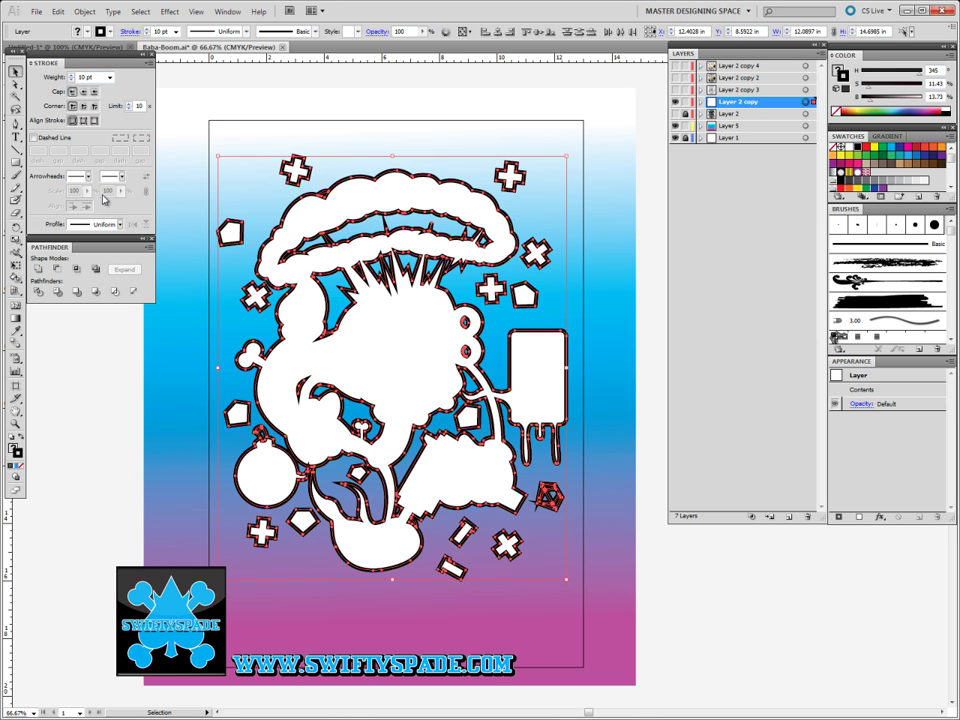
# Change the silhouette's stroke colour to pink ED2E64
pyautogui.doubleClick(16, 453)
pyautogui.click(451, 300)
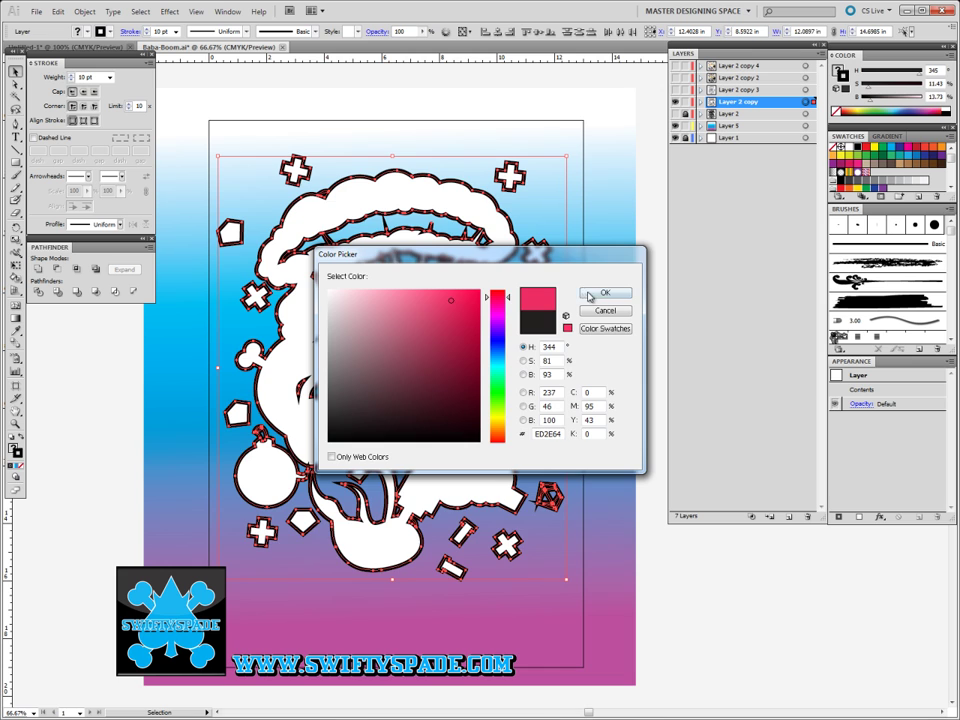
pyautogui.click(591, 296)
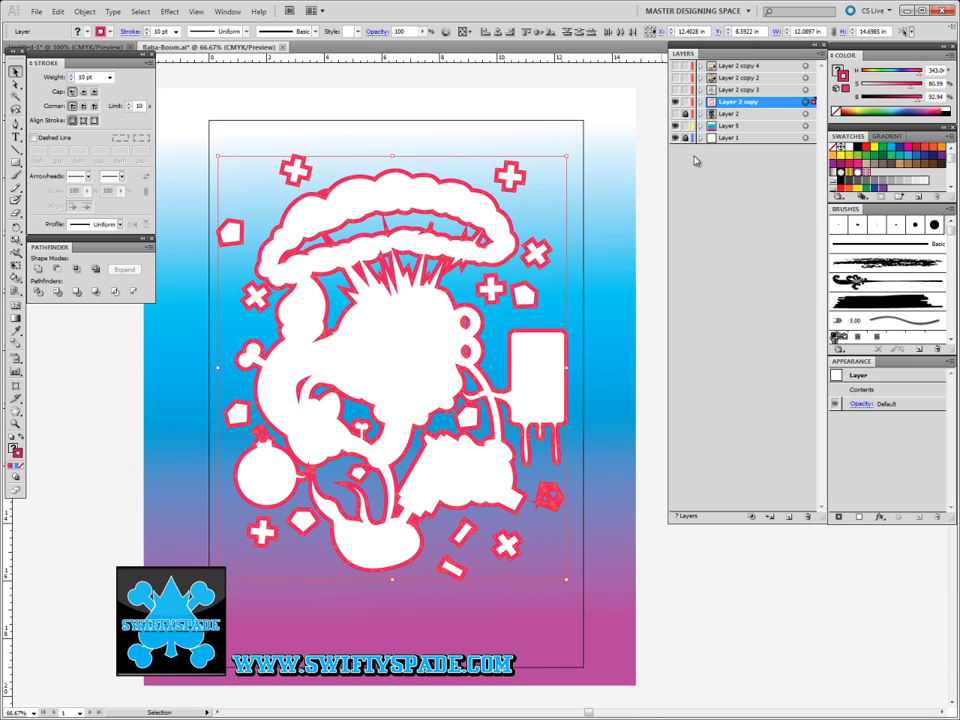
# Lock Layer 2 copy, show Layer 2 copy 2 and Layer 2 copy 4, and hide Layer 2 copy 3
pyautogui.click(685, 102)
pyautogui.click(675, 90)
pyautogui.click(675, 78)
pyautogui.click(675, 90)
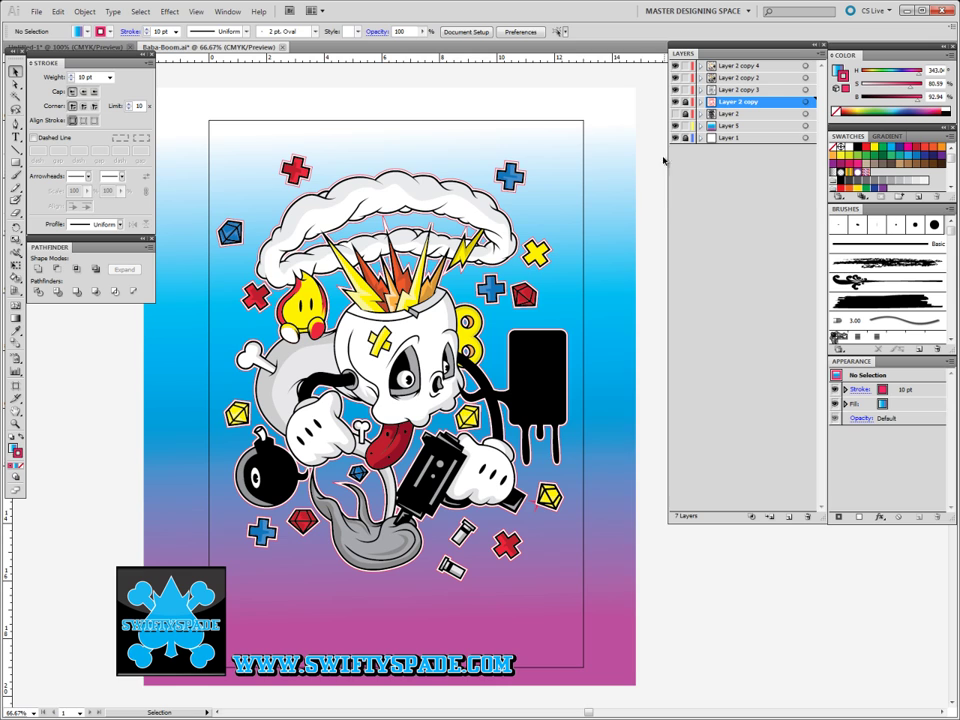
pyautogui.click(675, 102)
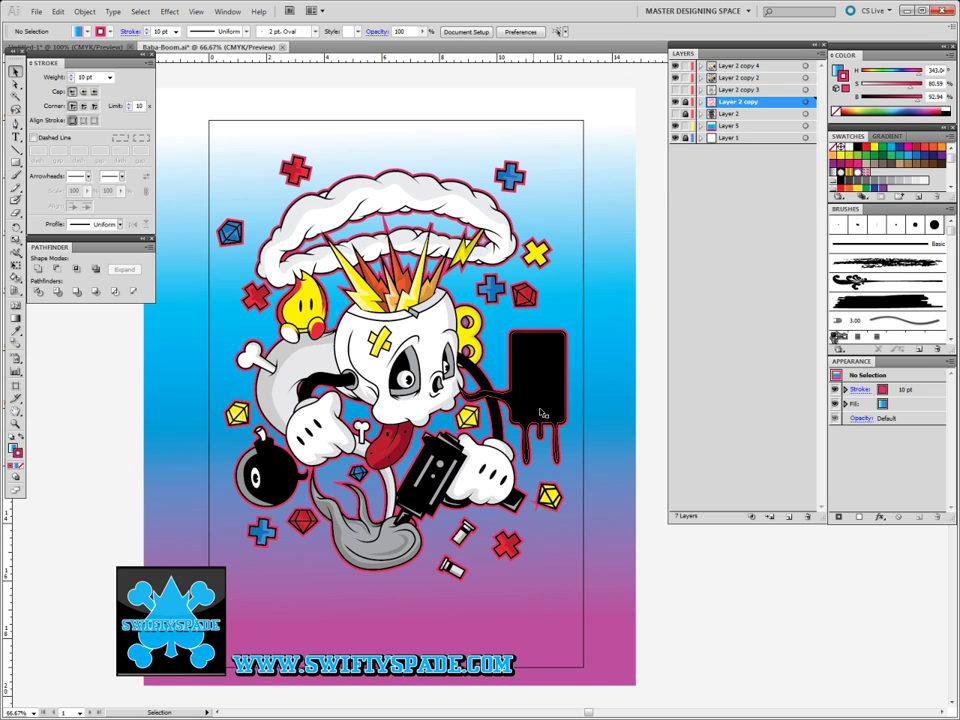